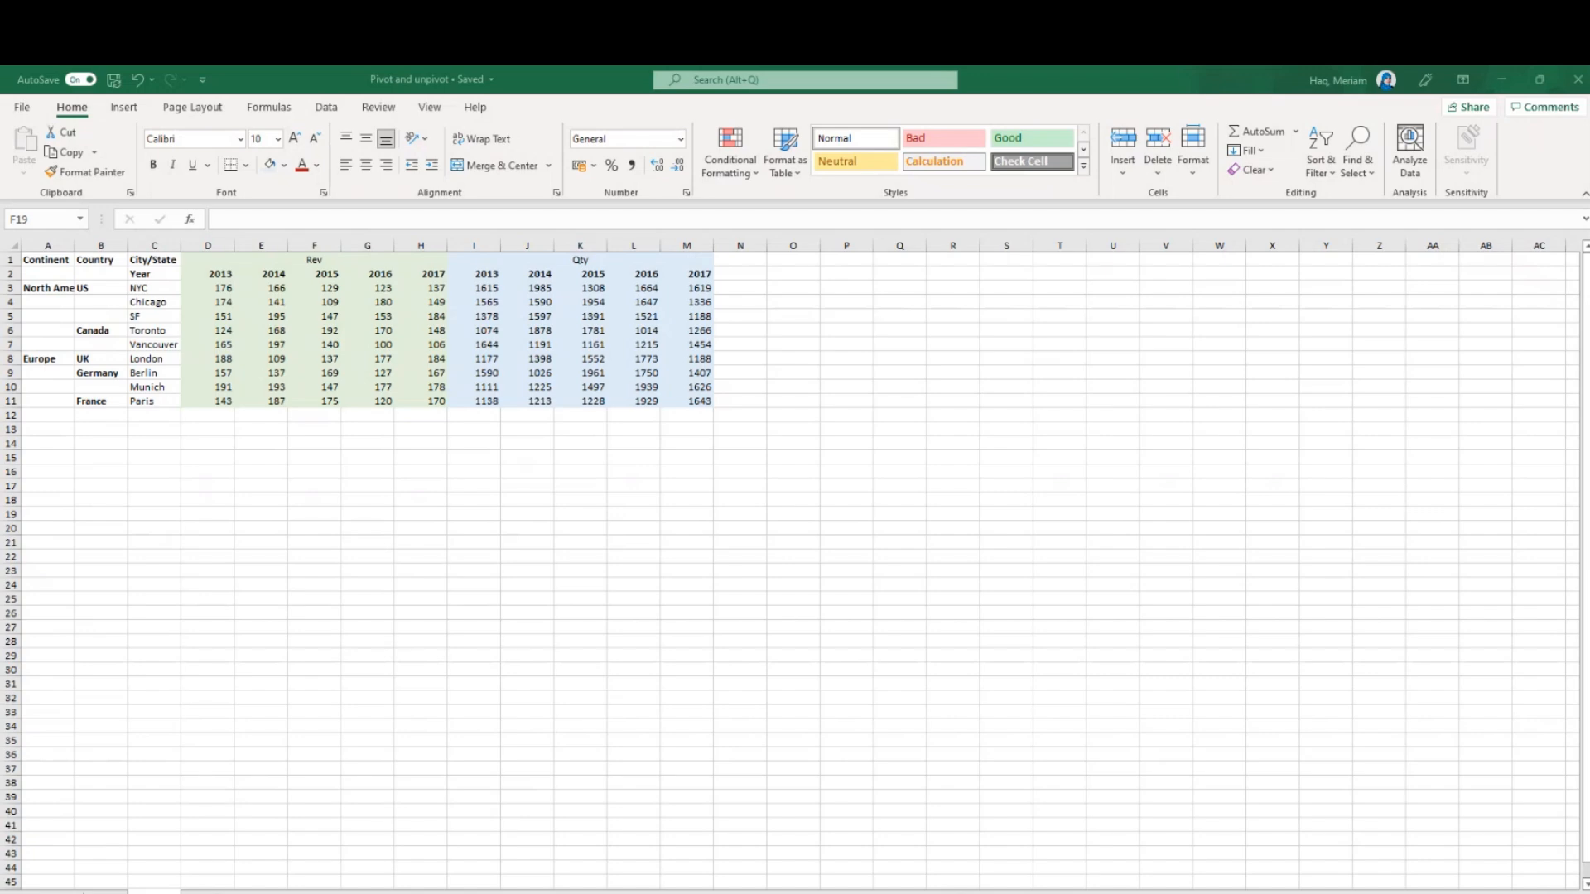
Switch to Power BI Desktop and load Sheet6 from the Pivot and unpivot workbook into the Power Query Editor
mouse_move(667, 893)
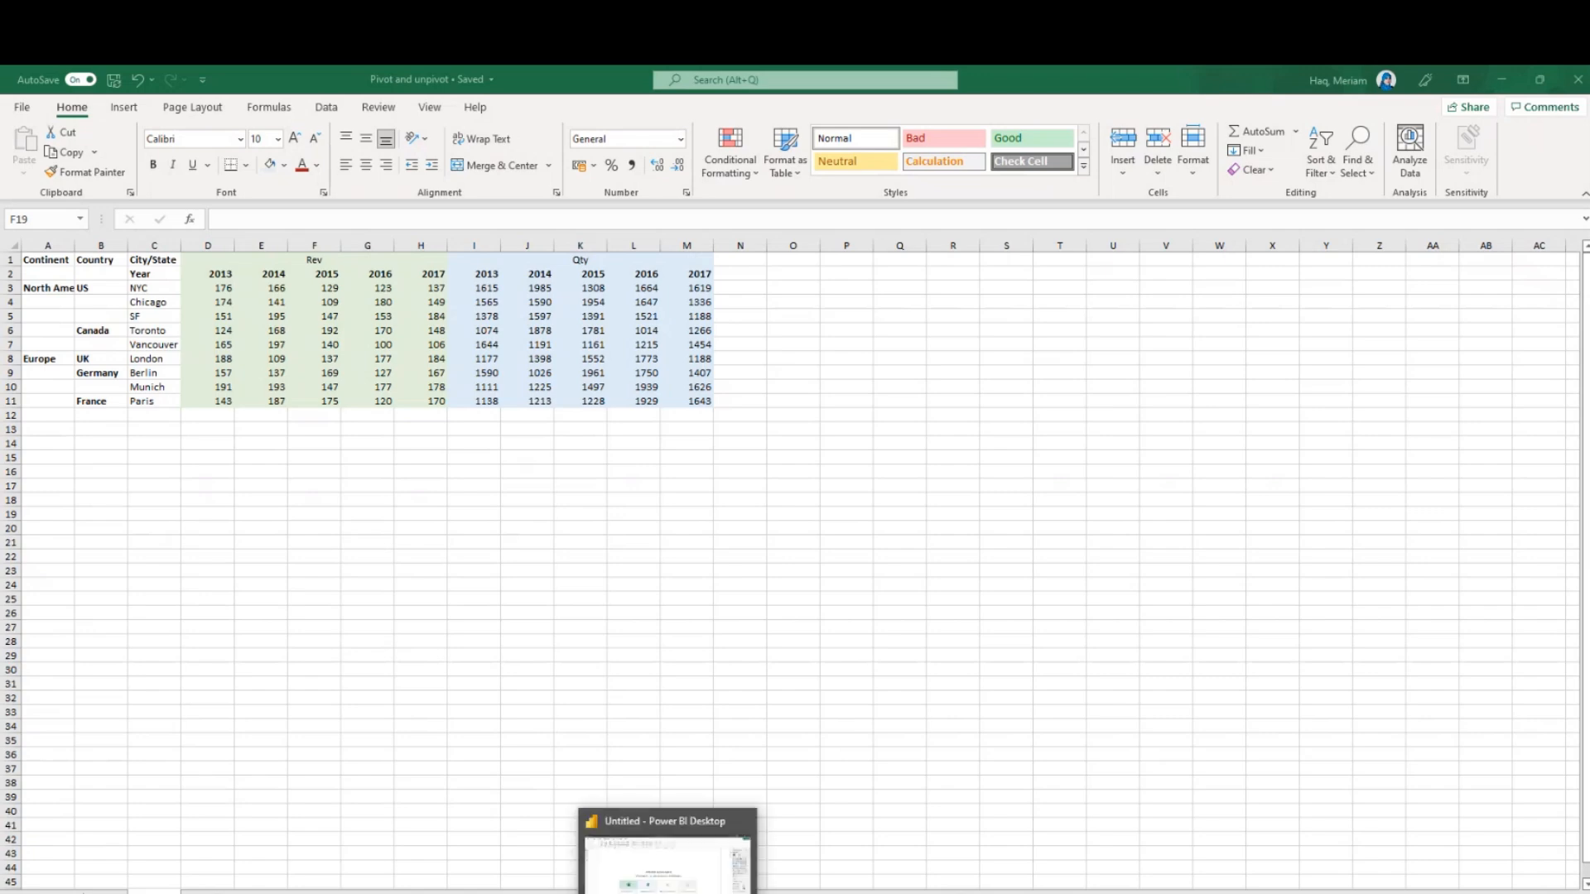
left_click(655, 838)
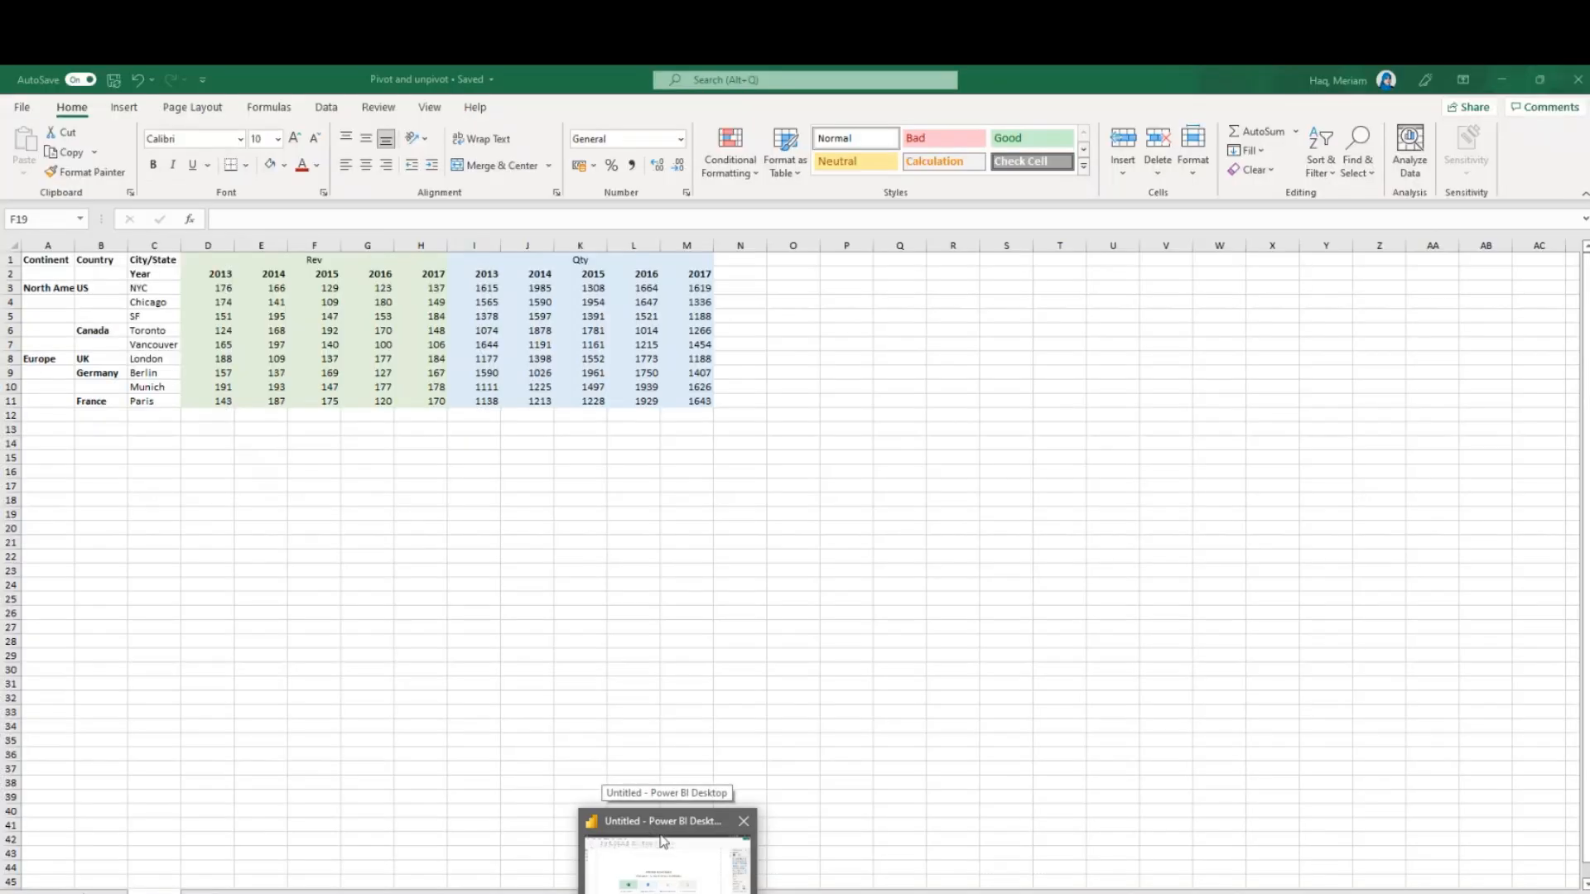
left_click(663, 841)
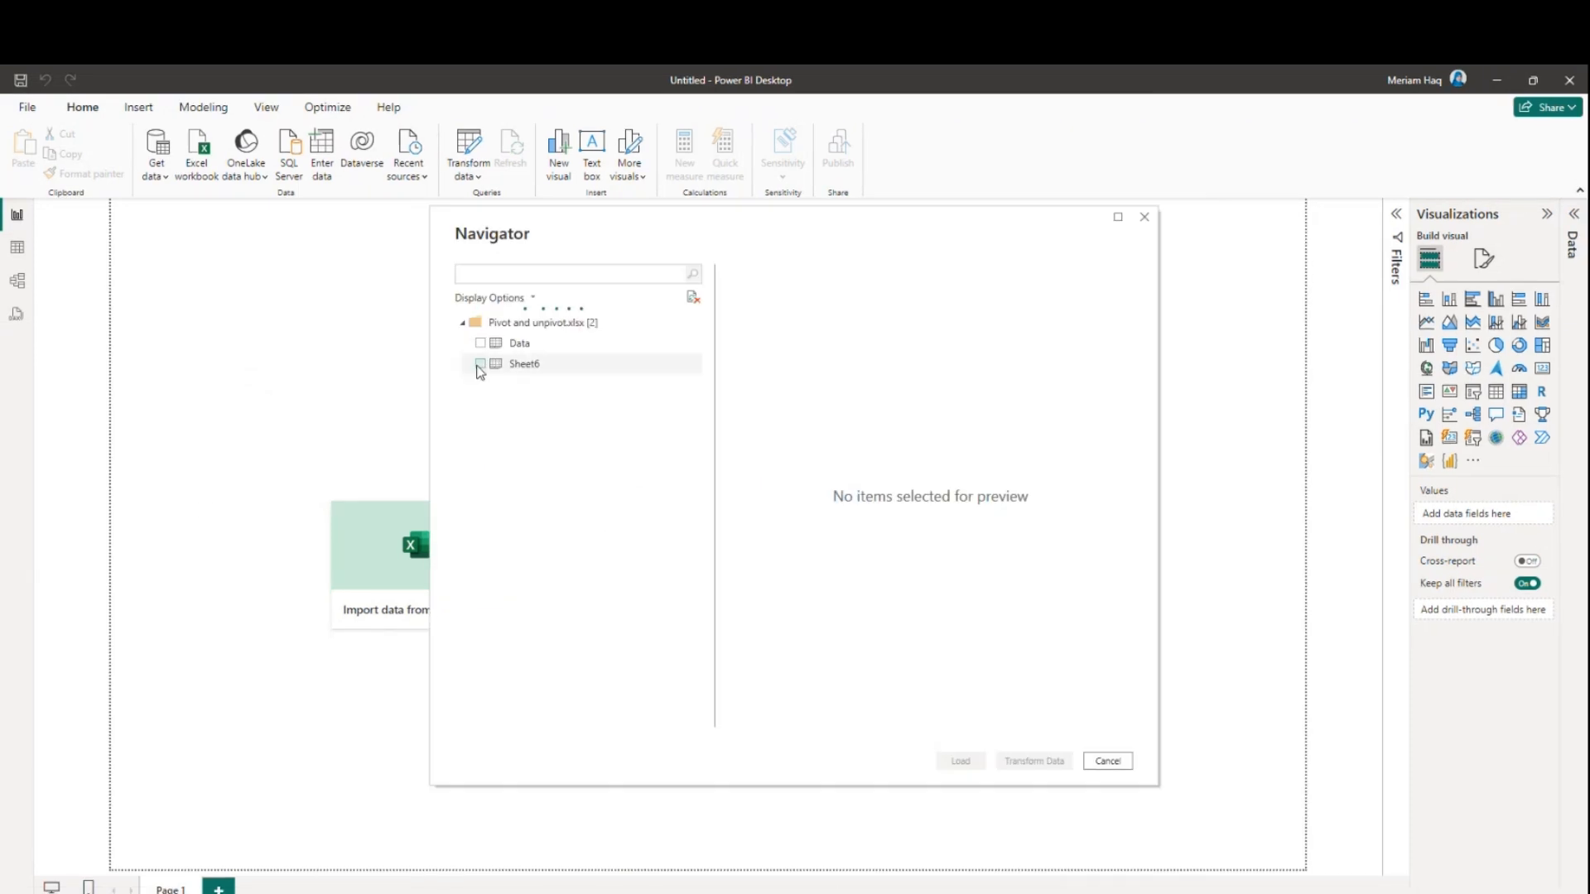
left_click(482, 368)
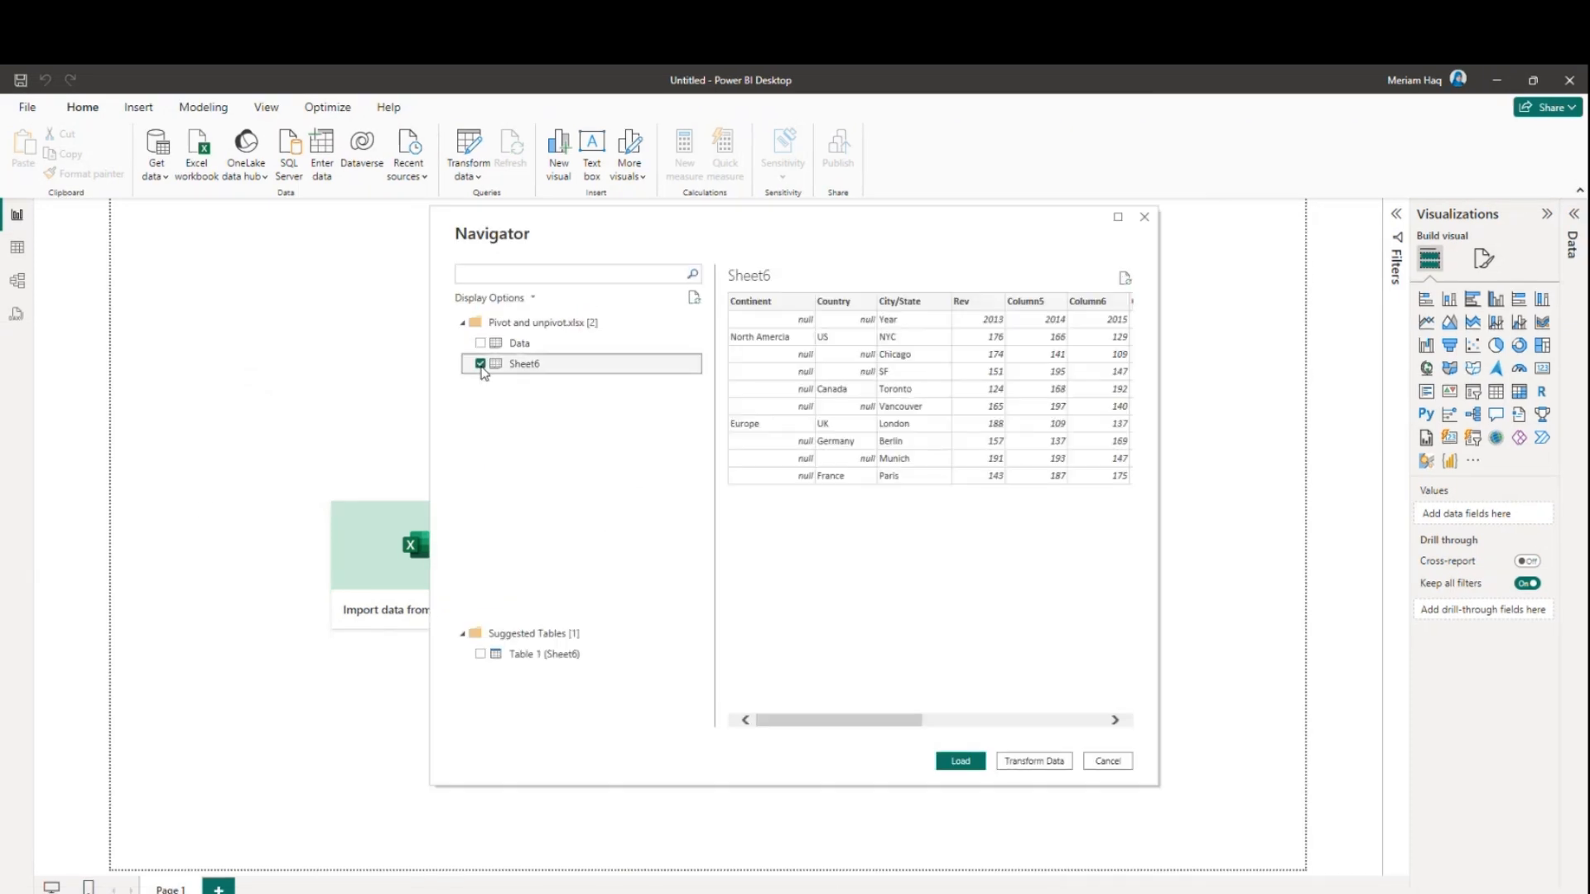
left_click(1043, 762)
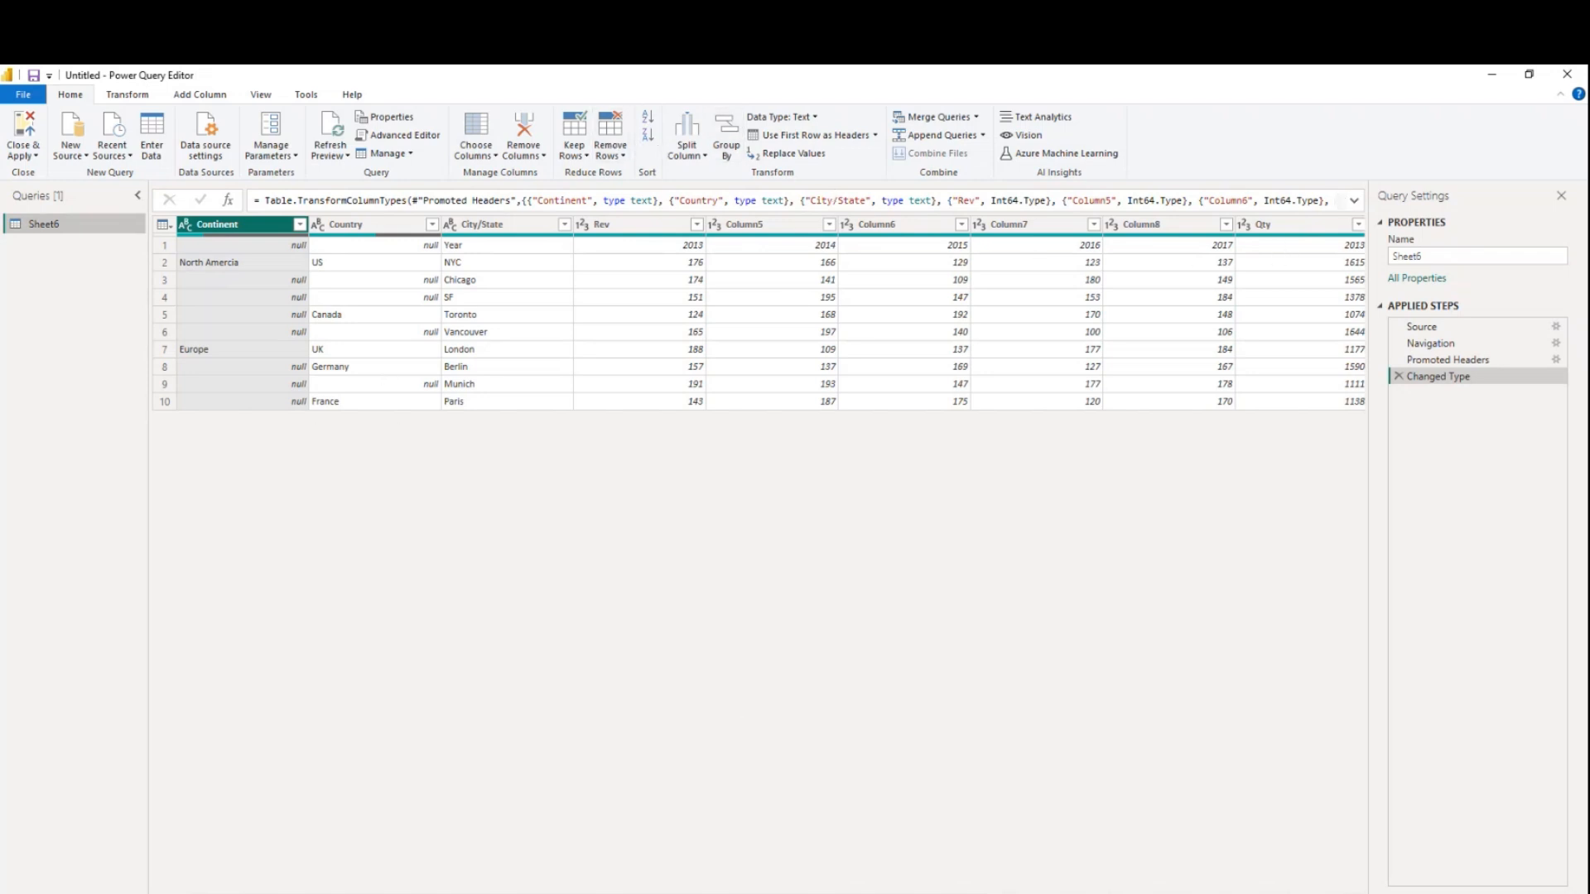
Promote the first row of the table to column headers
scroll(549, 264, "right", 4)
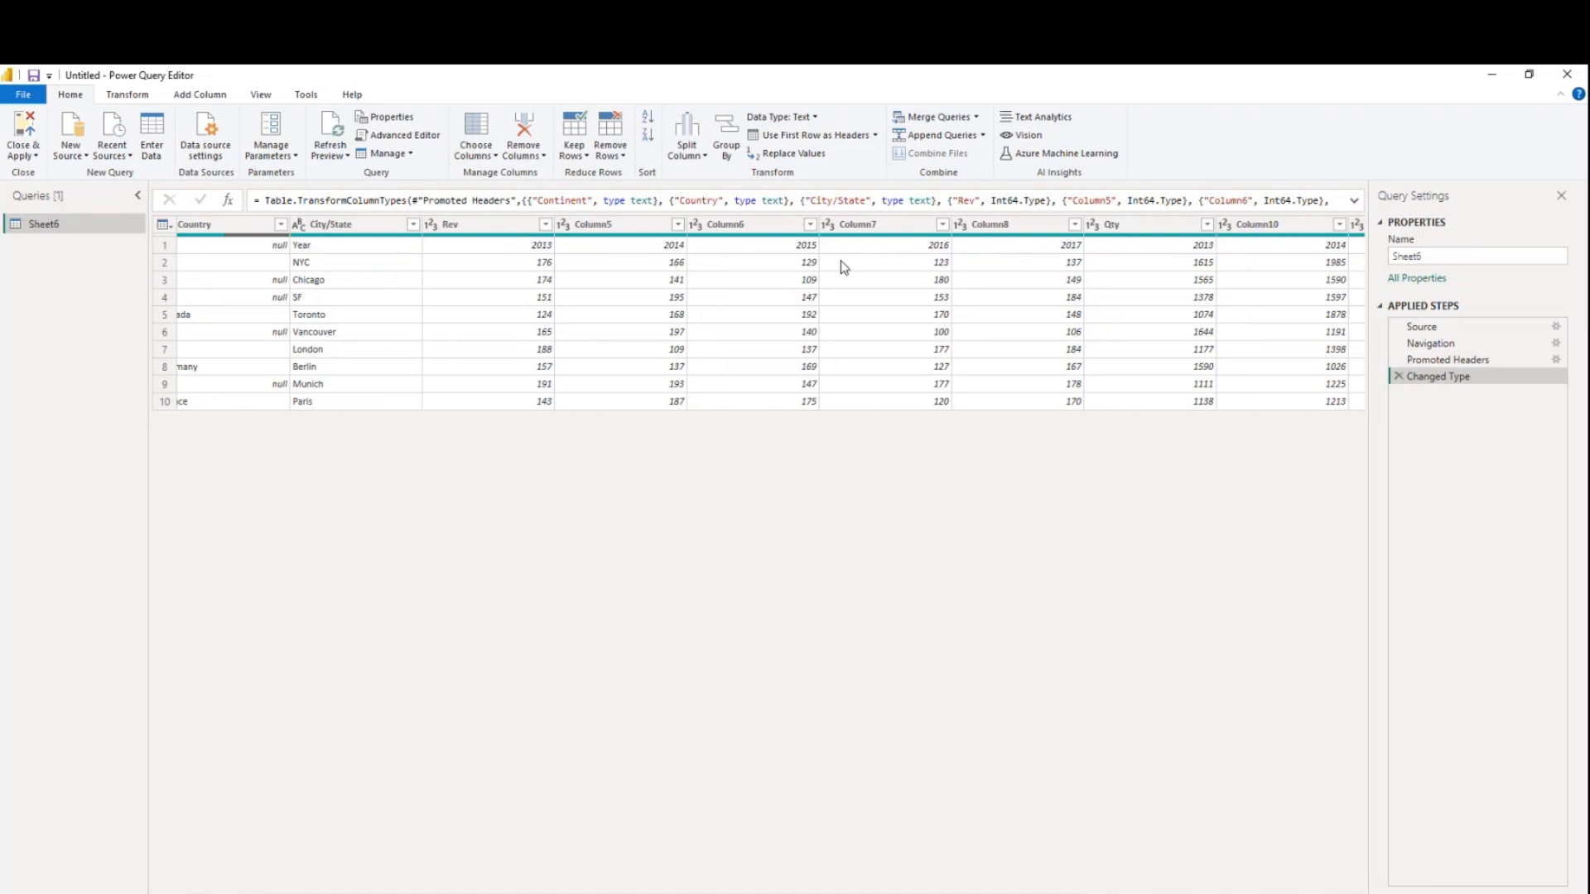
scroll(770, 314, "right", 4)
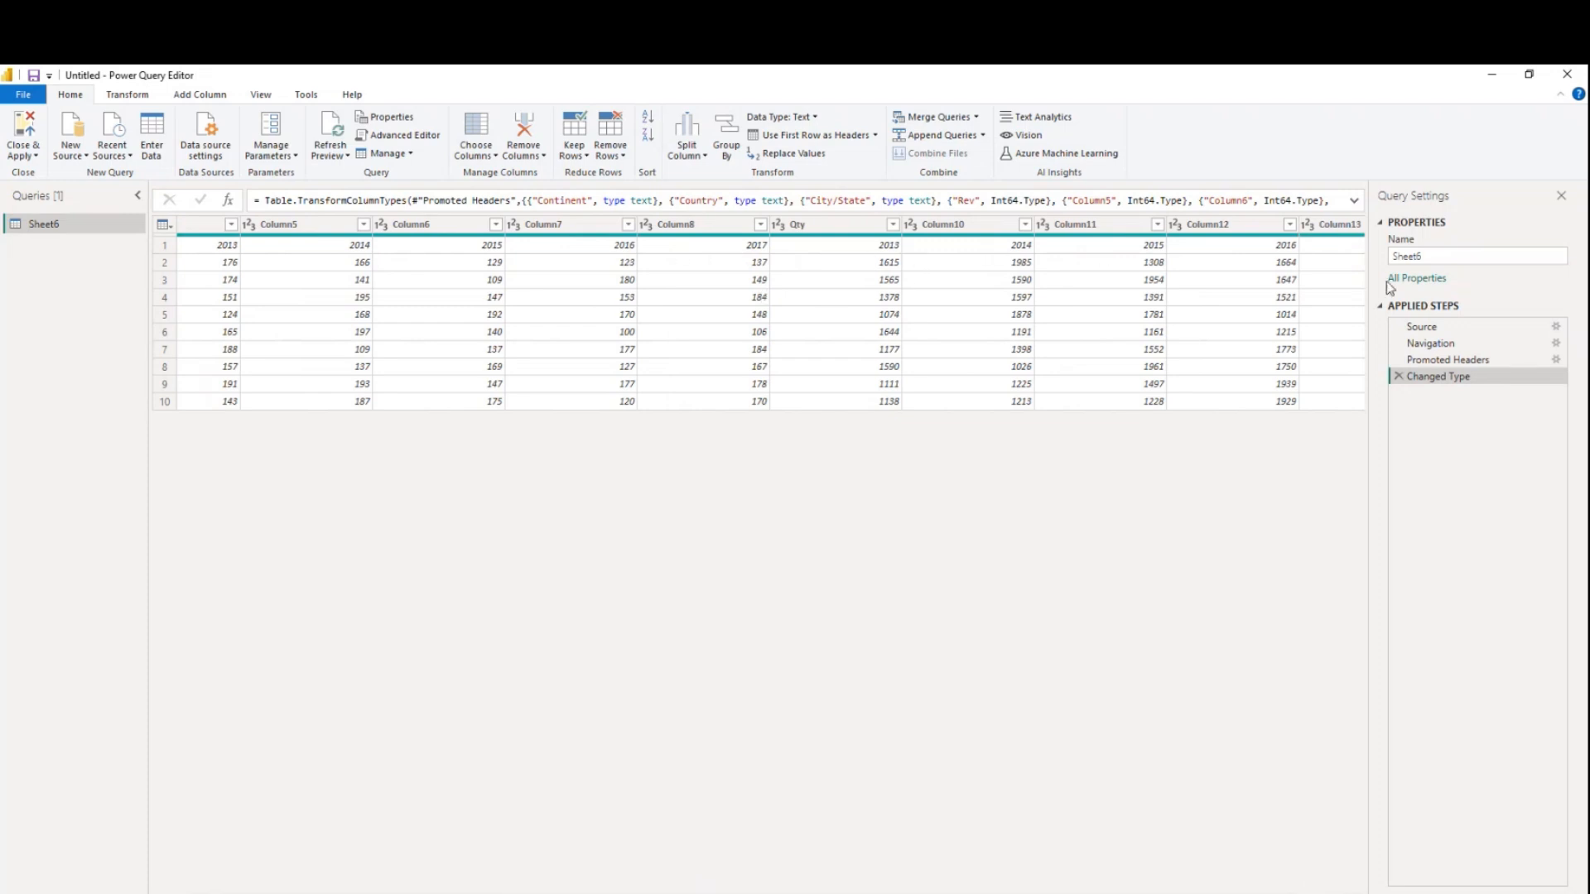
scroll(770, 323, "right", 1)
scroll(770, 313, "left", 6)
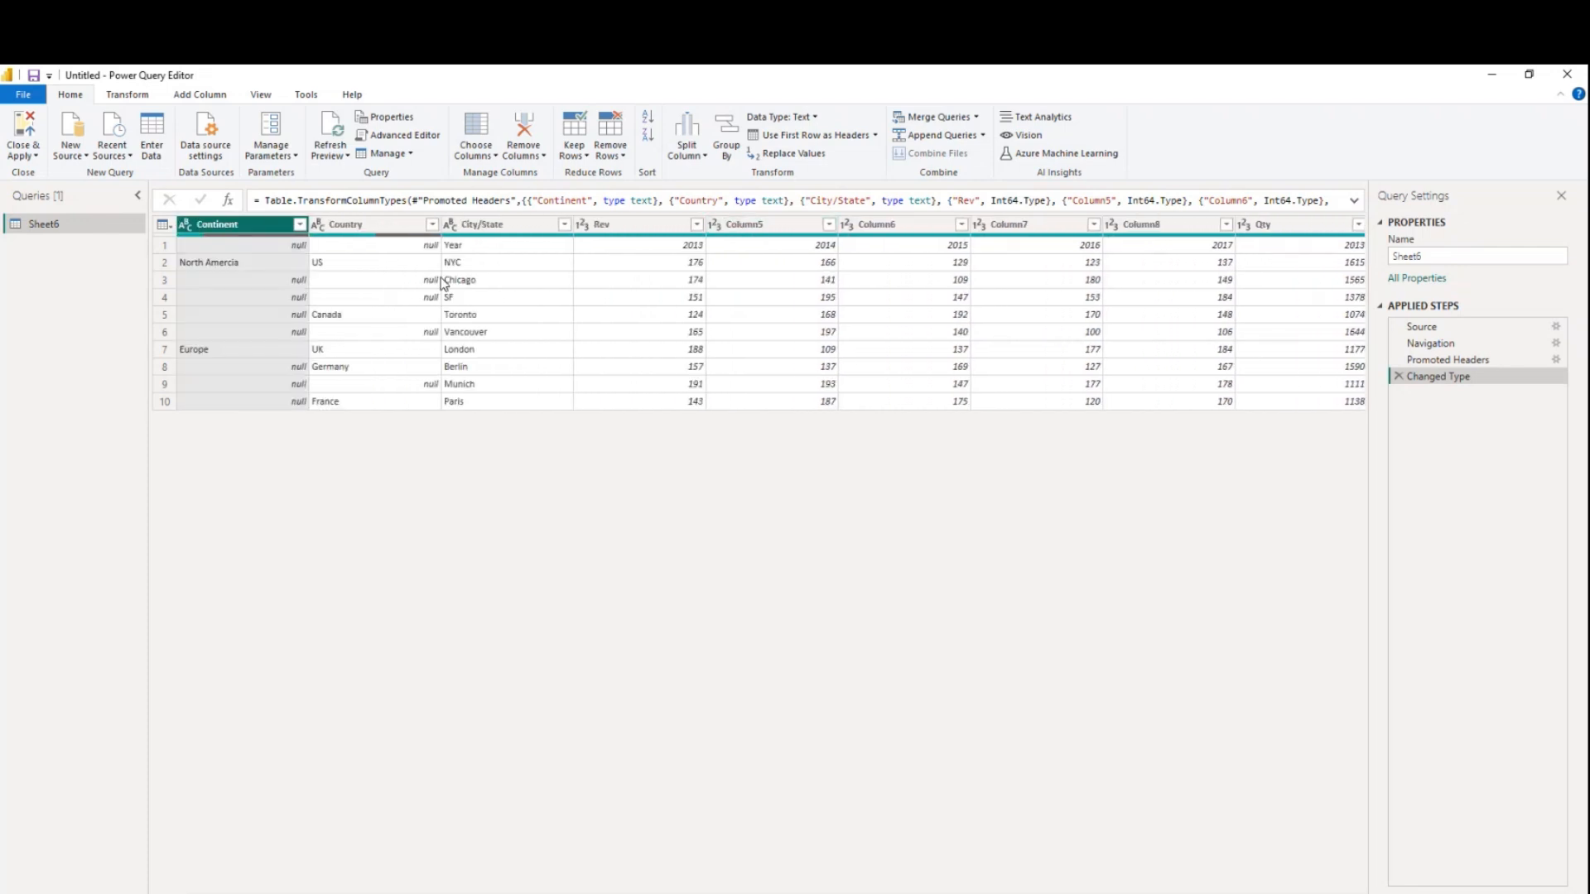
left_click(791, 136)
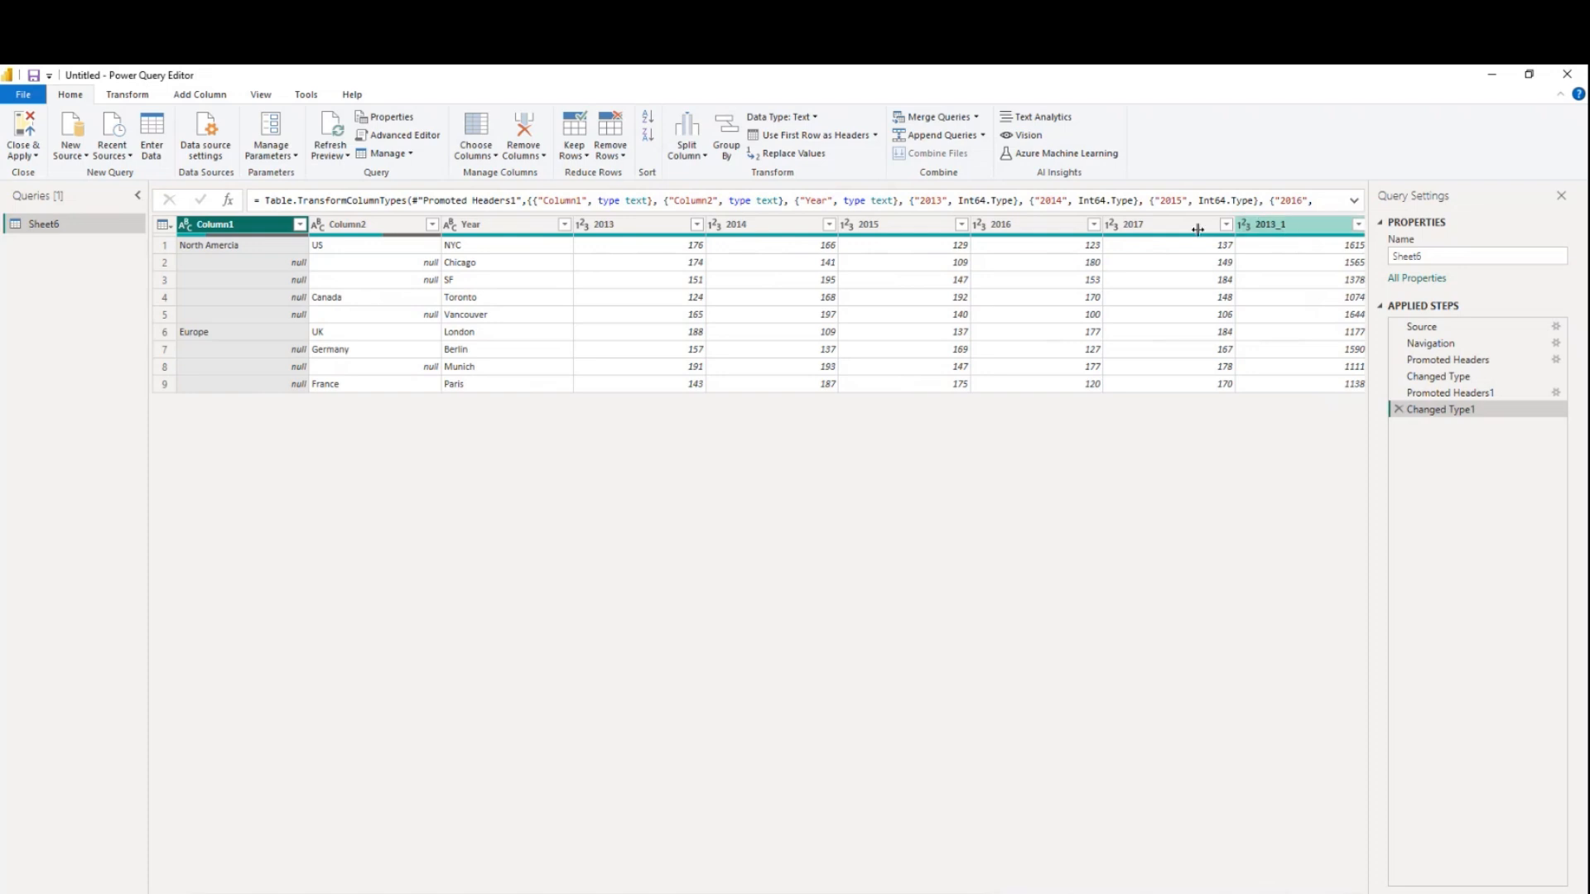
Rename the first three columns to Continent, Country and City
double_click(229, 228)
type("Co")
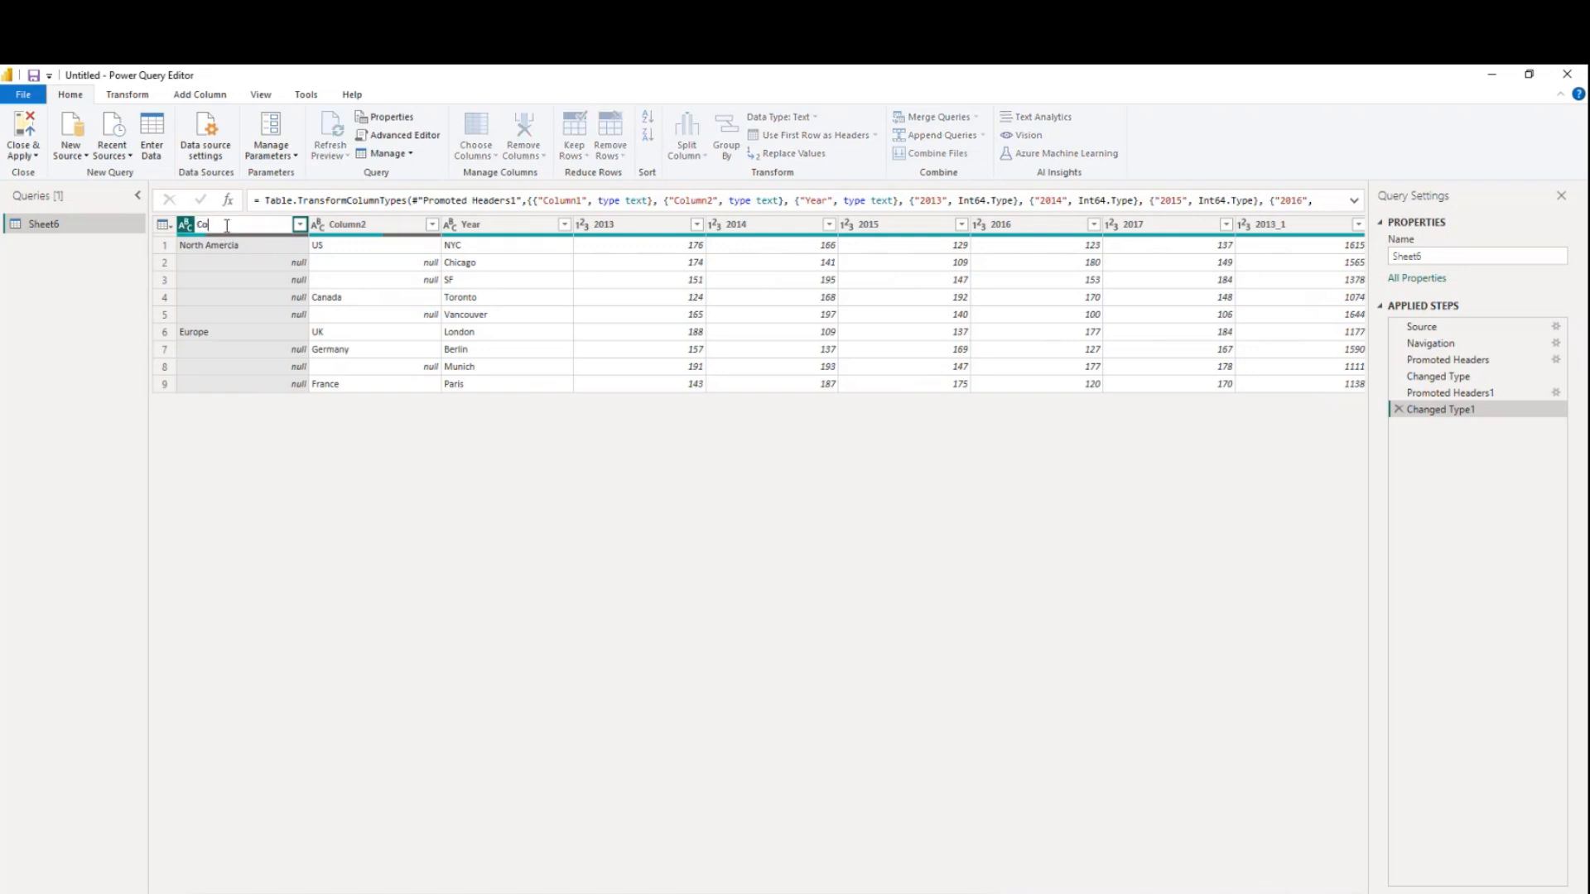
type("ntinent")
double_click(342, 224)
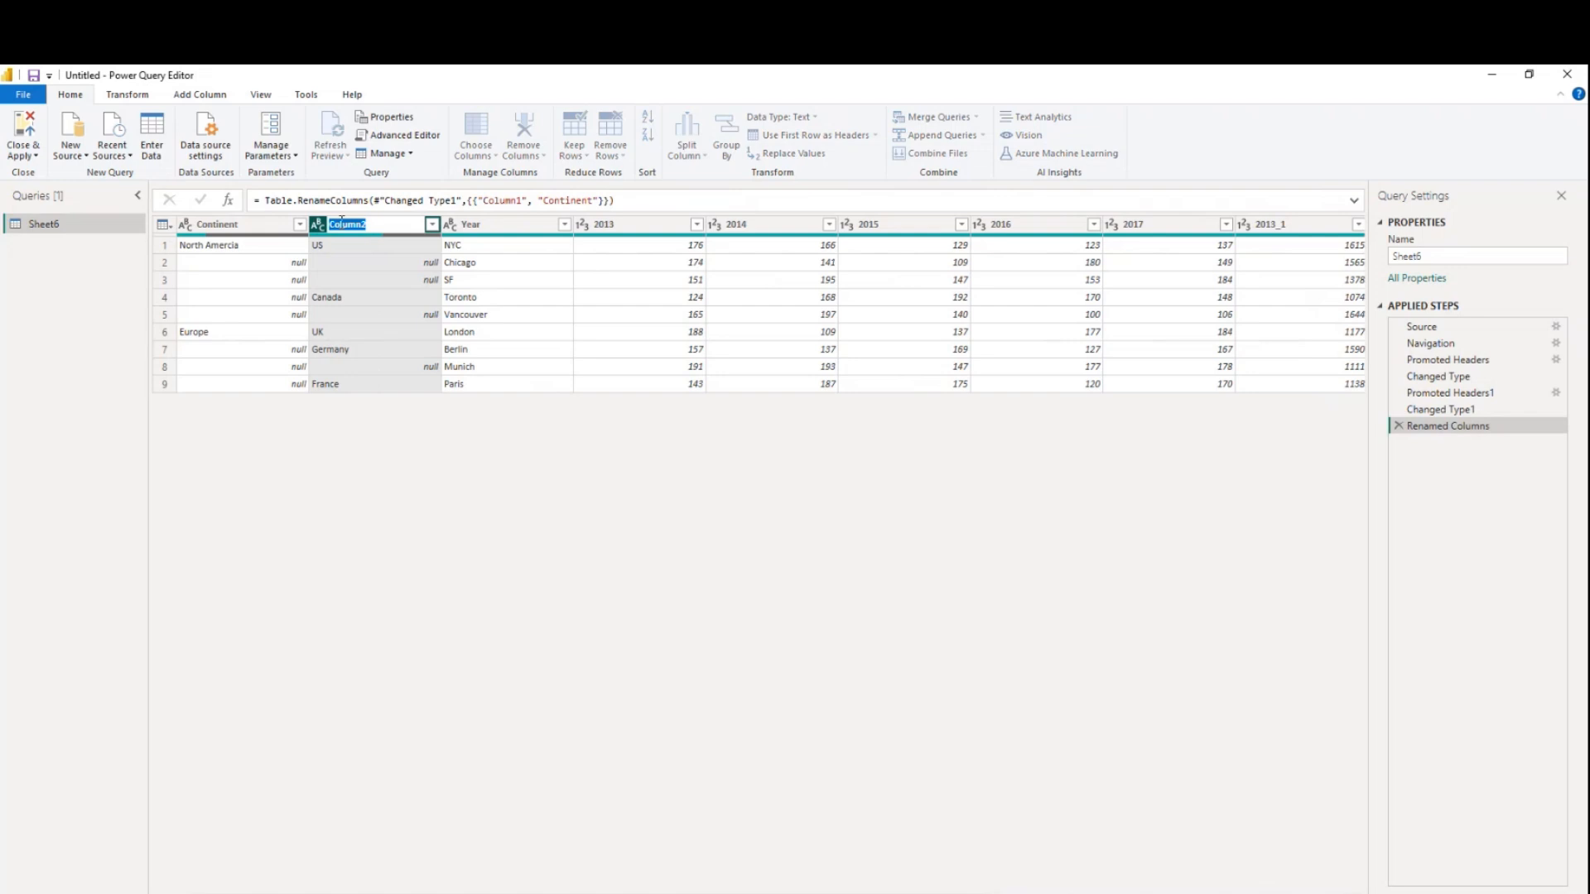
type("Co")
key("Return")
double_click(487, 224)
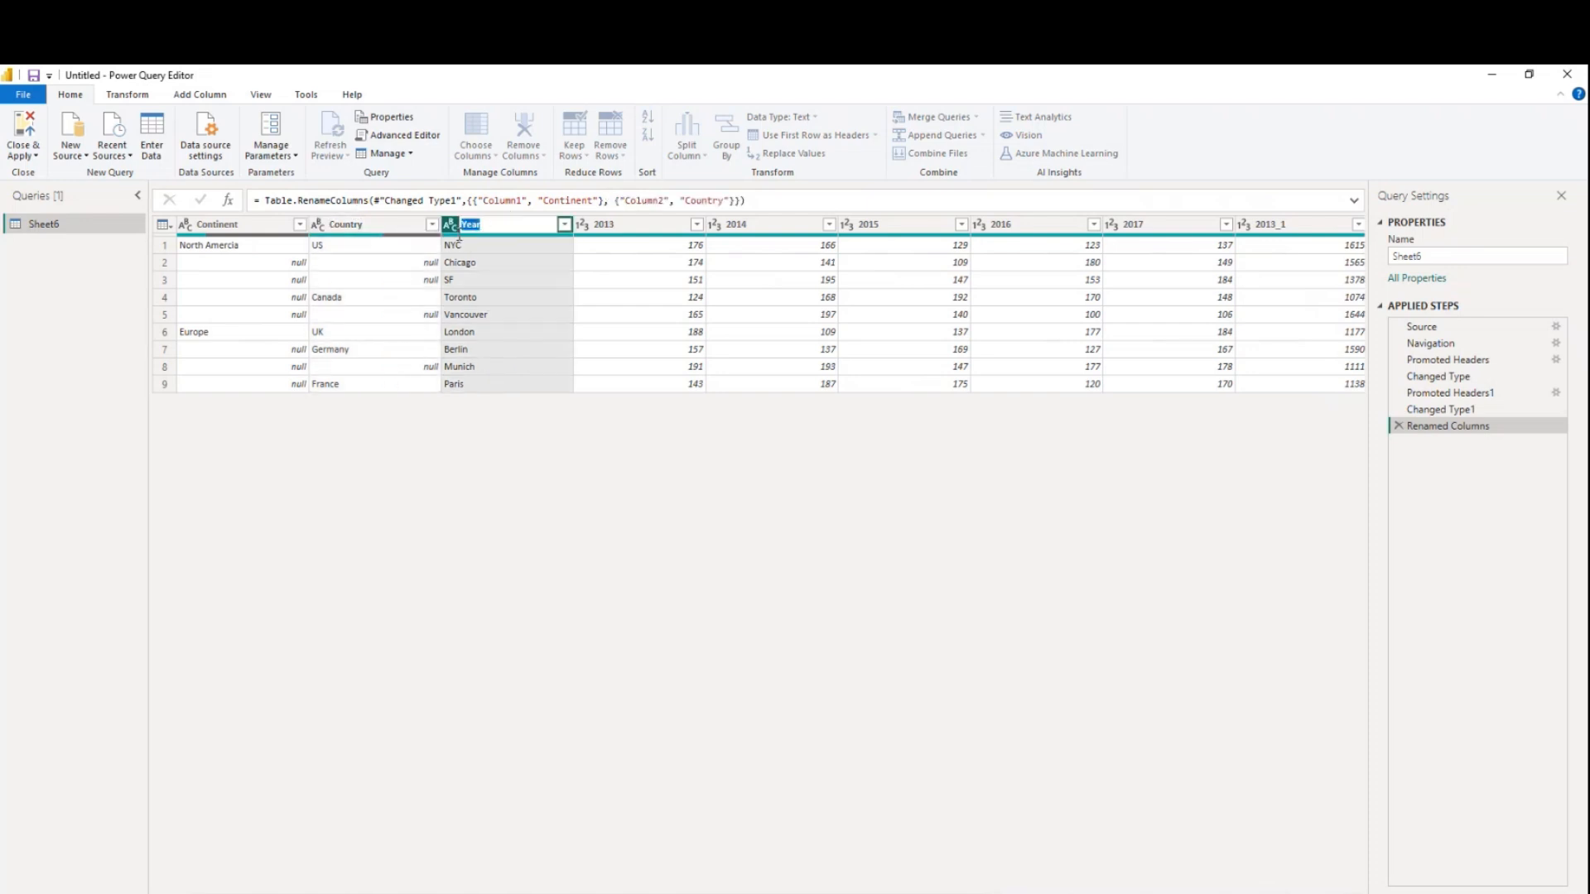
type("City")
key("Return")
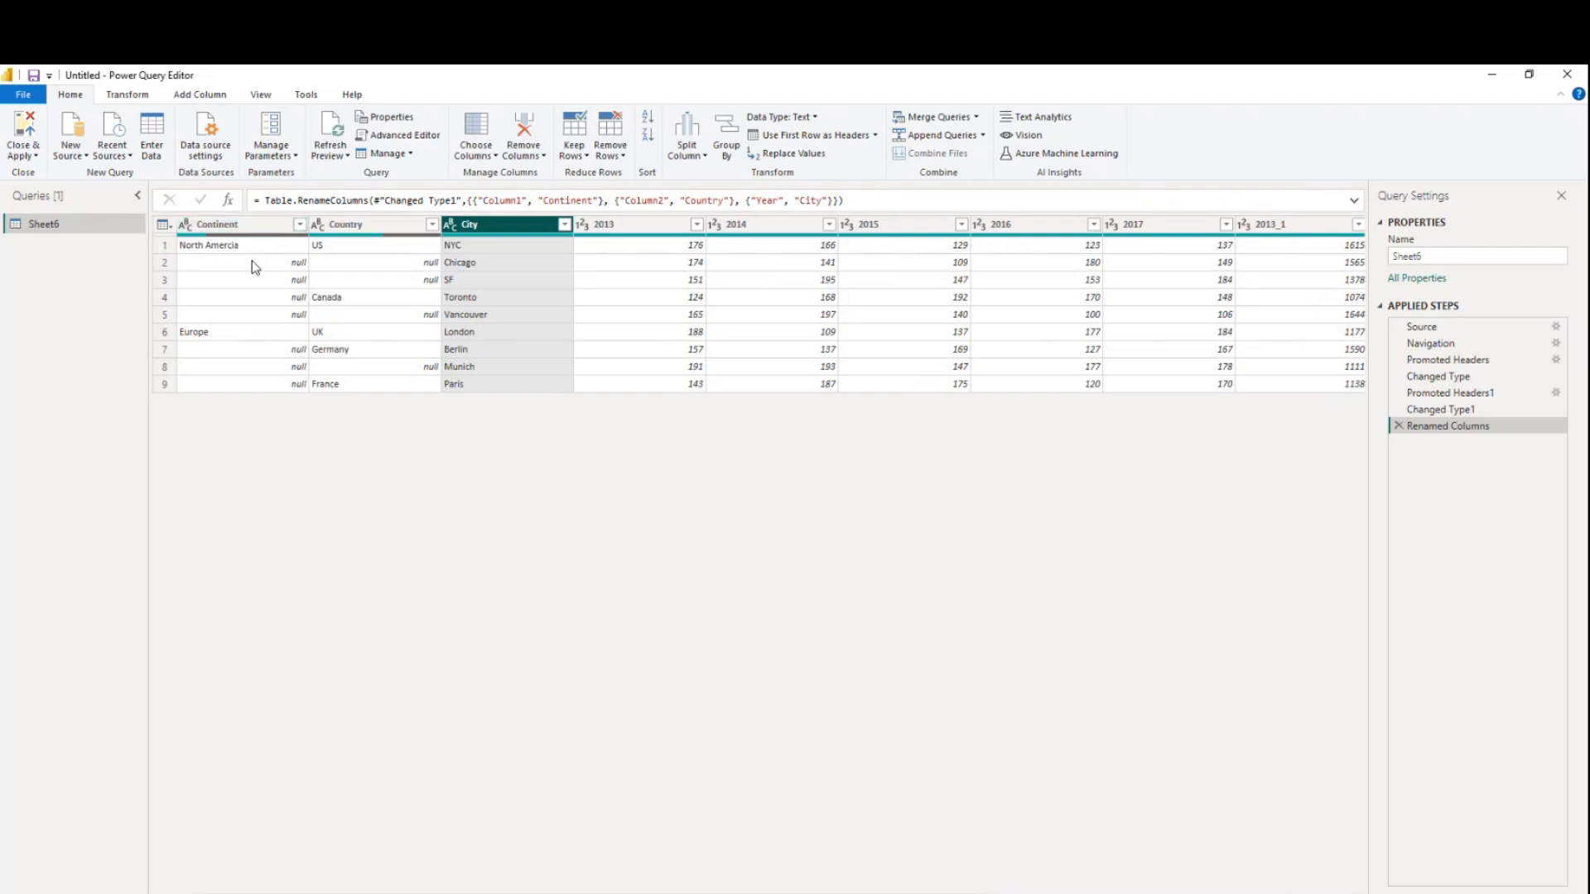
Fill down the empty values in the Continent and Country columns
left_click(225, 251)
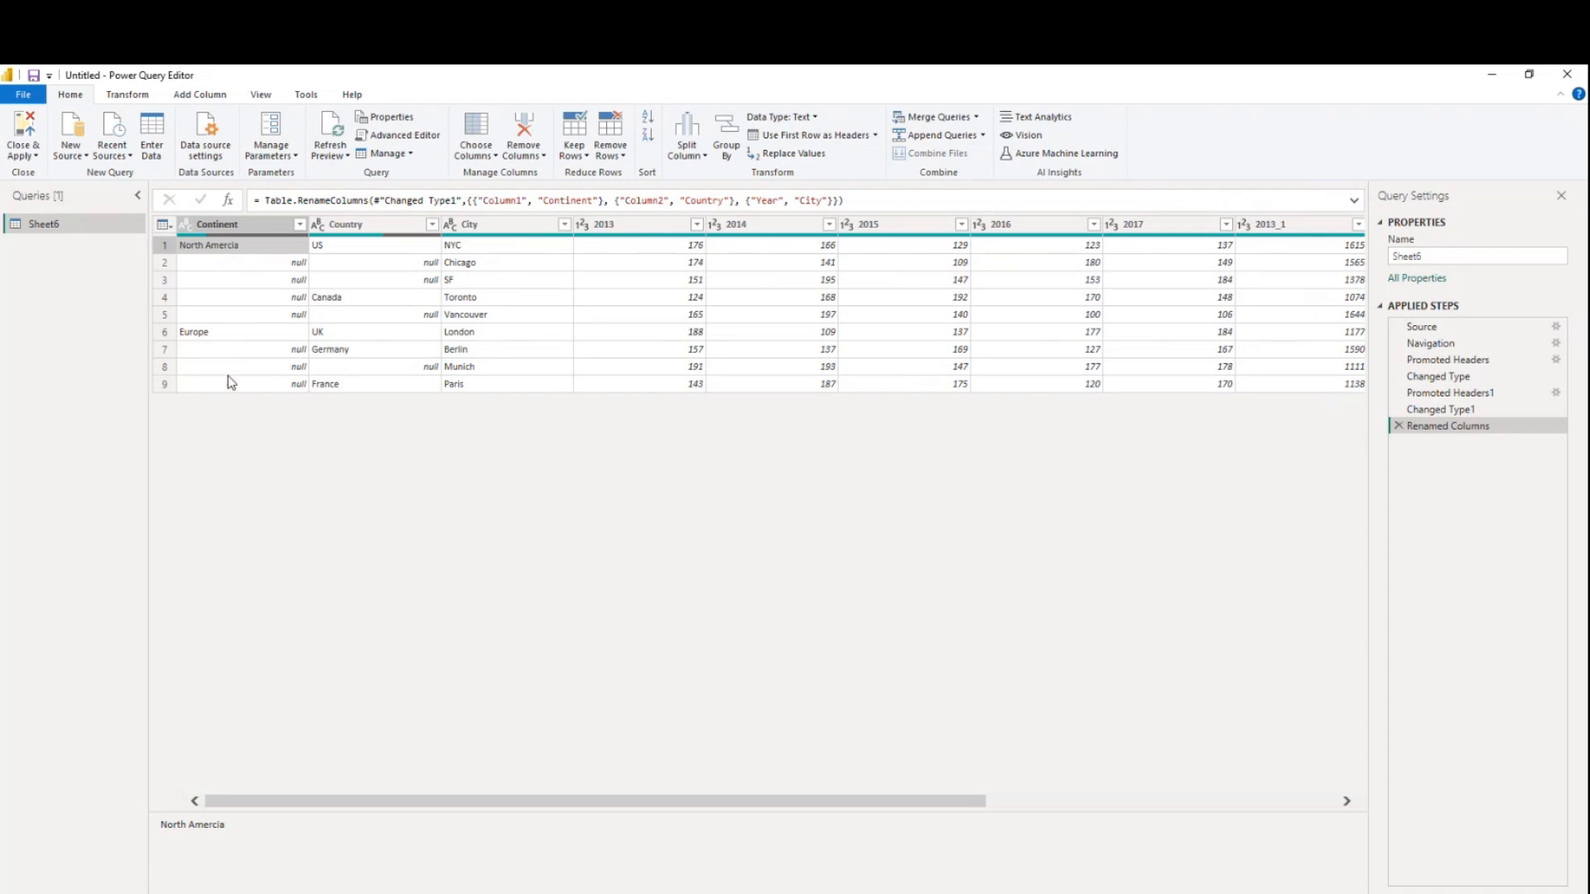
left_click(258, 226)
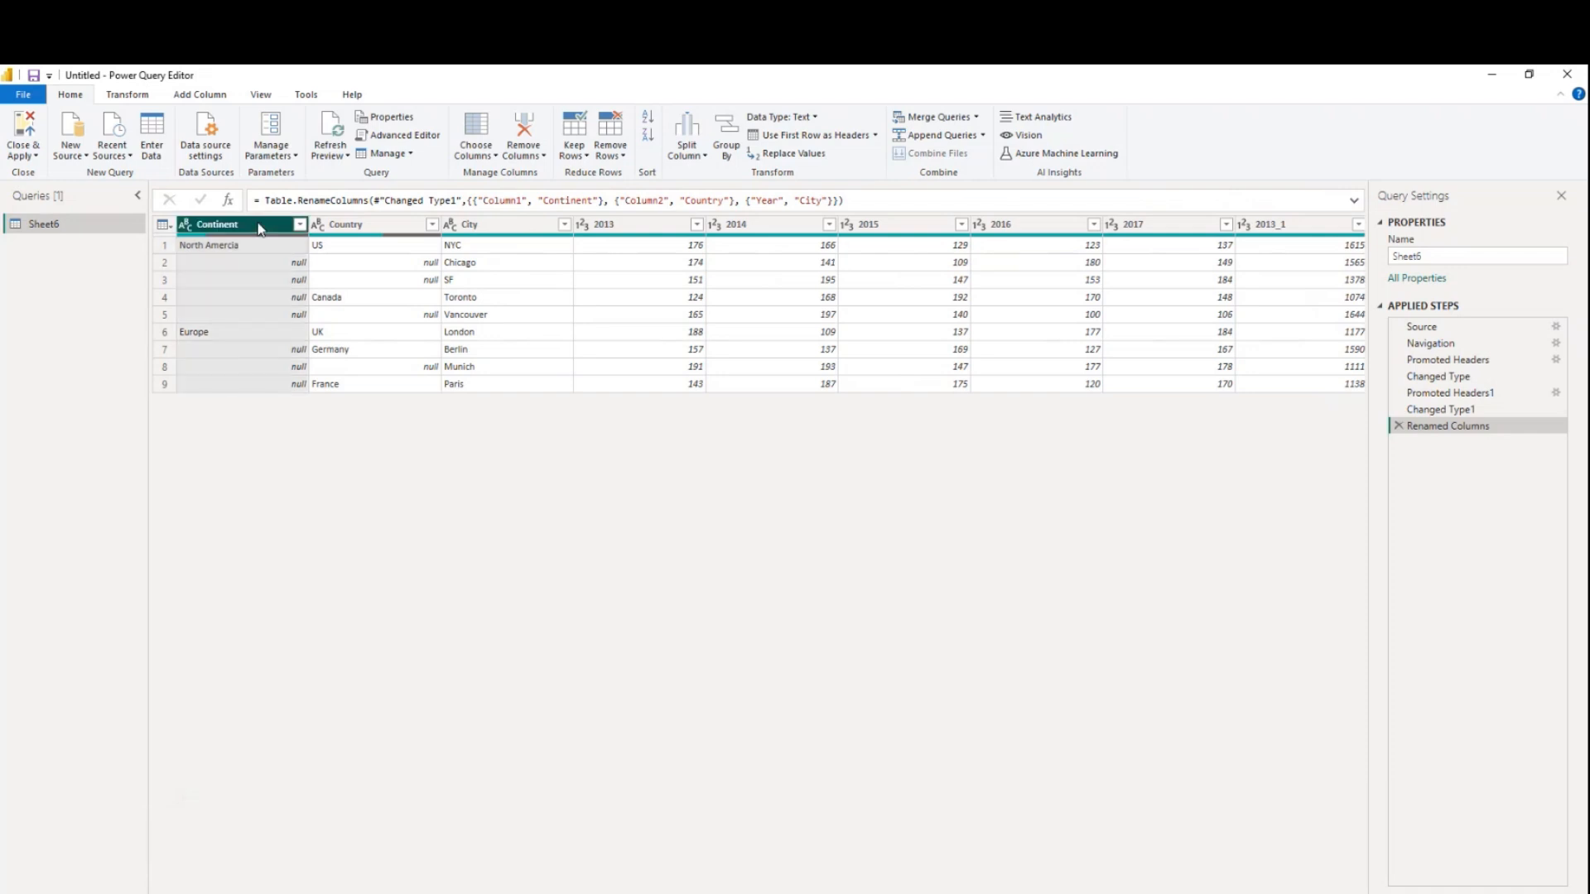
left_click(349, 229, "ctrl")
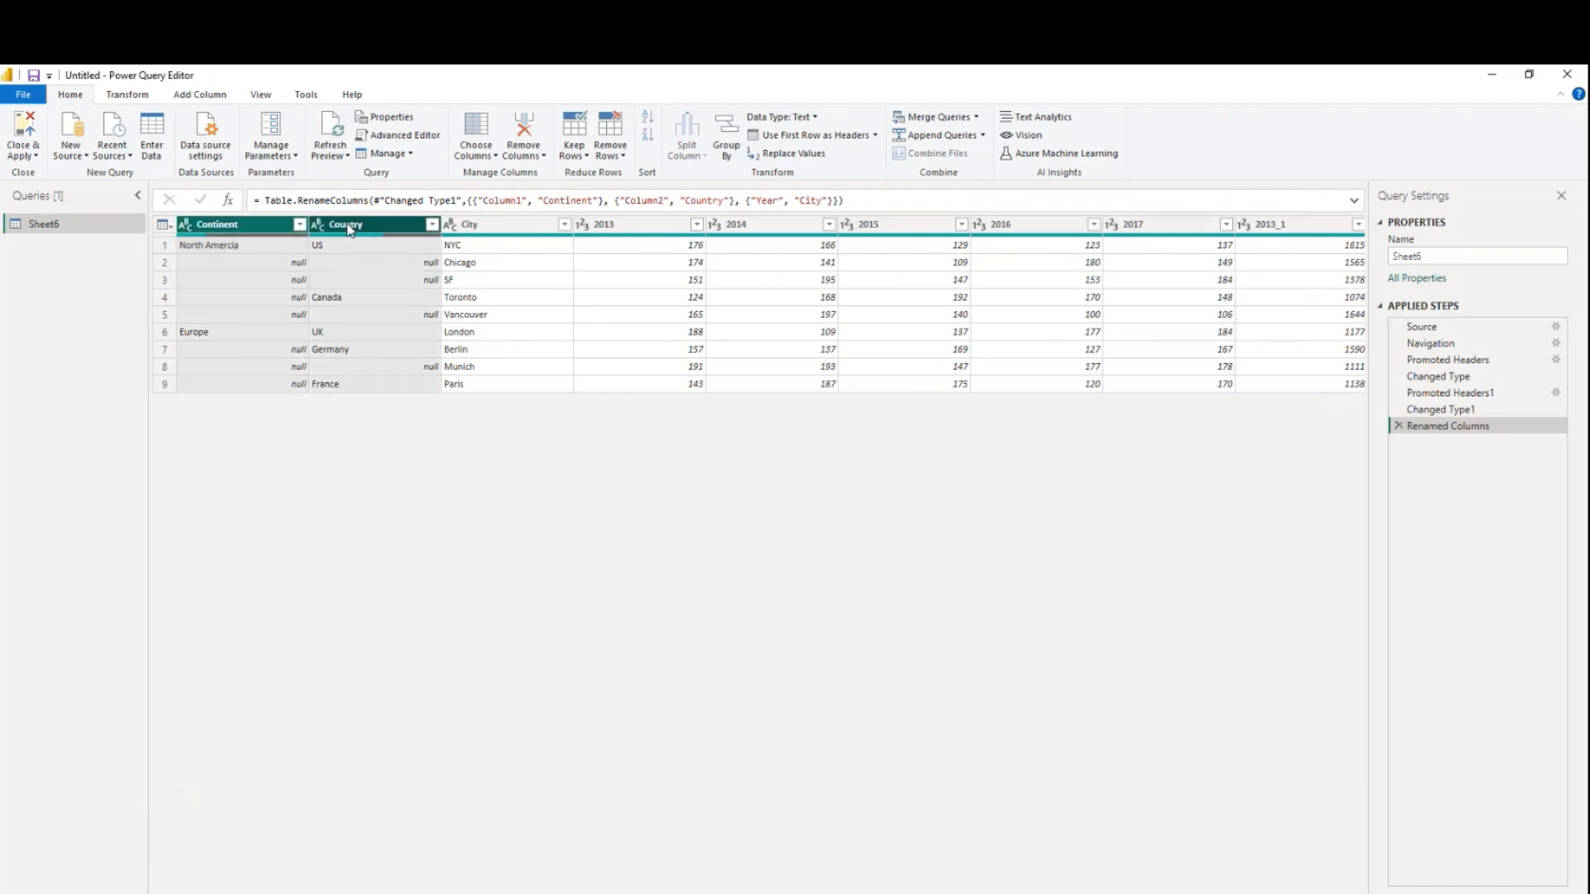
left_click(128, 95)
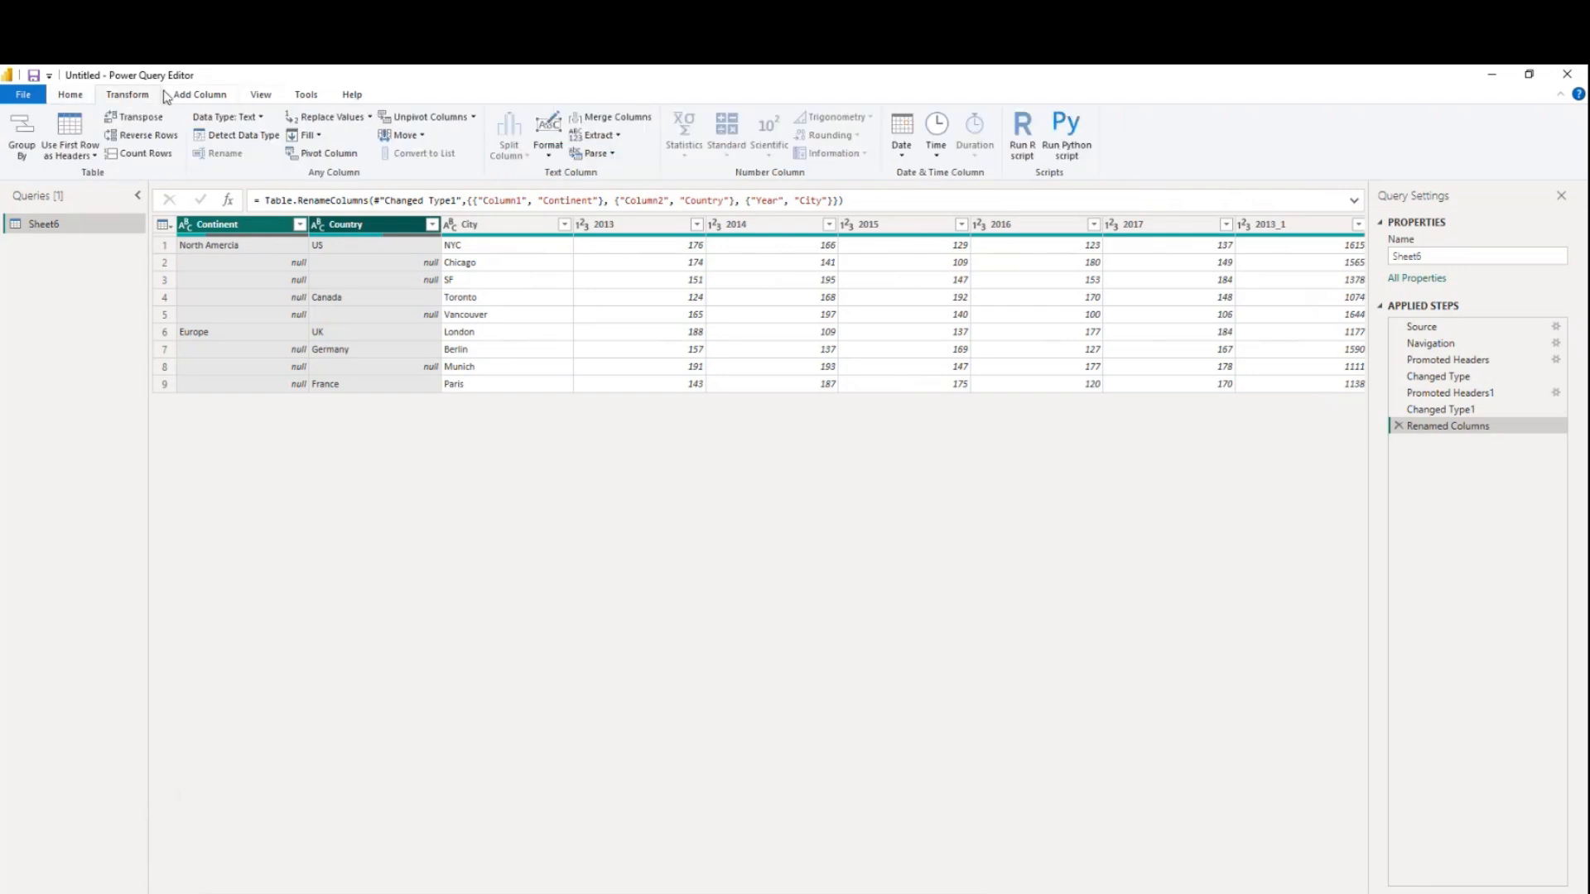
left_click(618, 136)
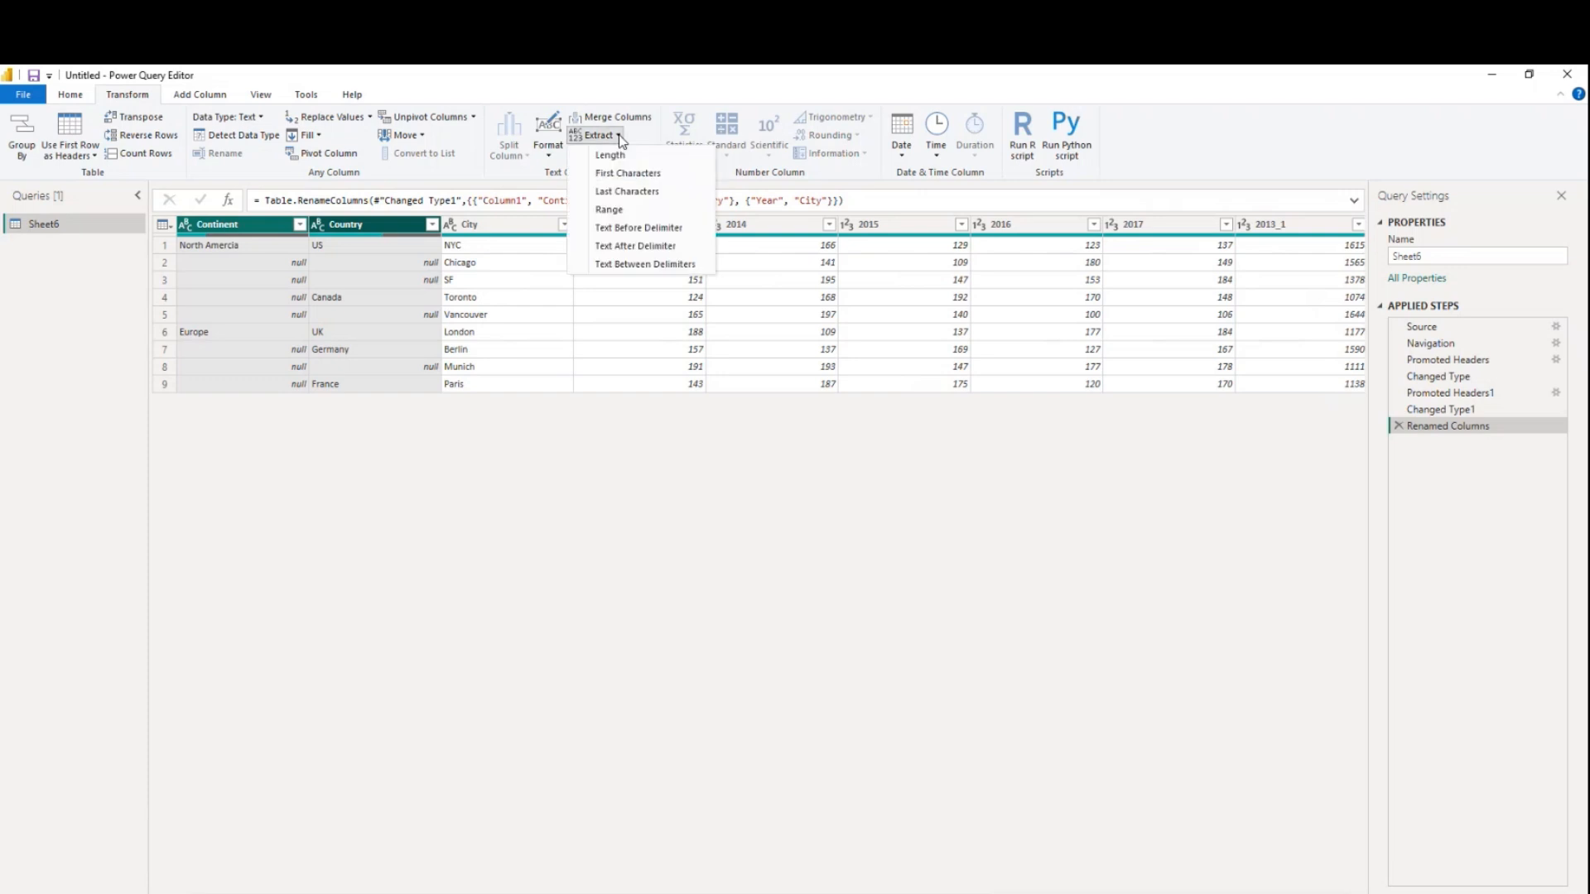
left_click(319, 136)
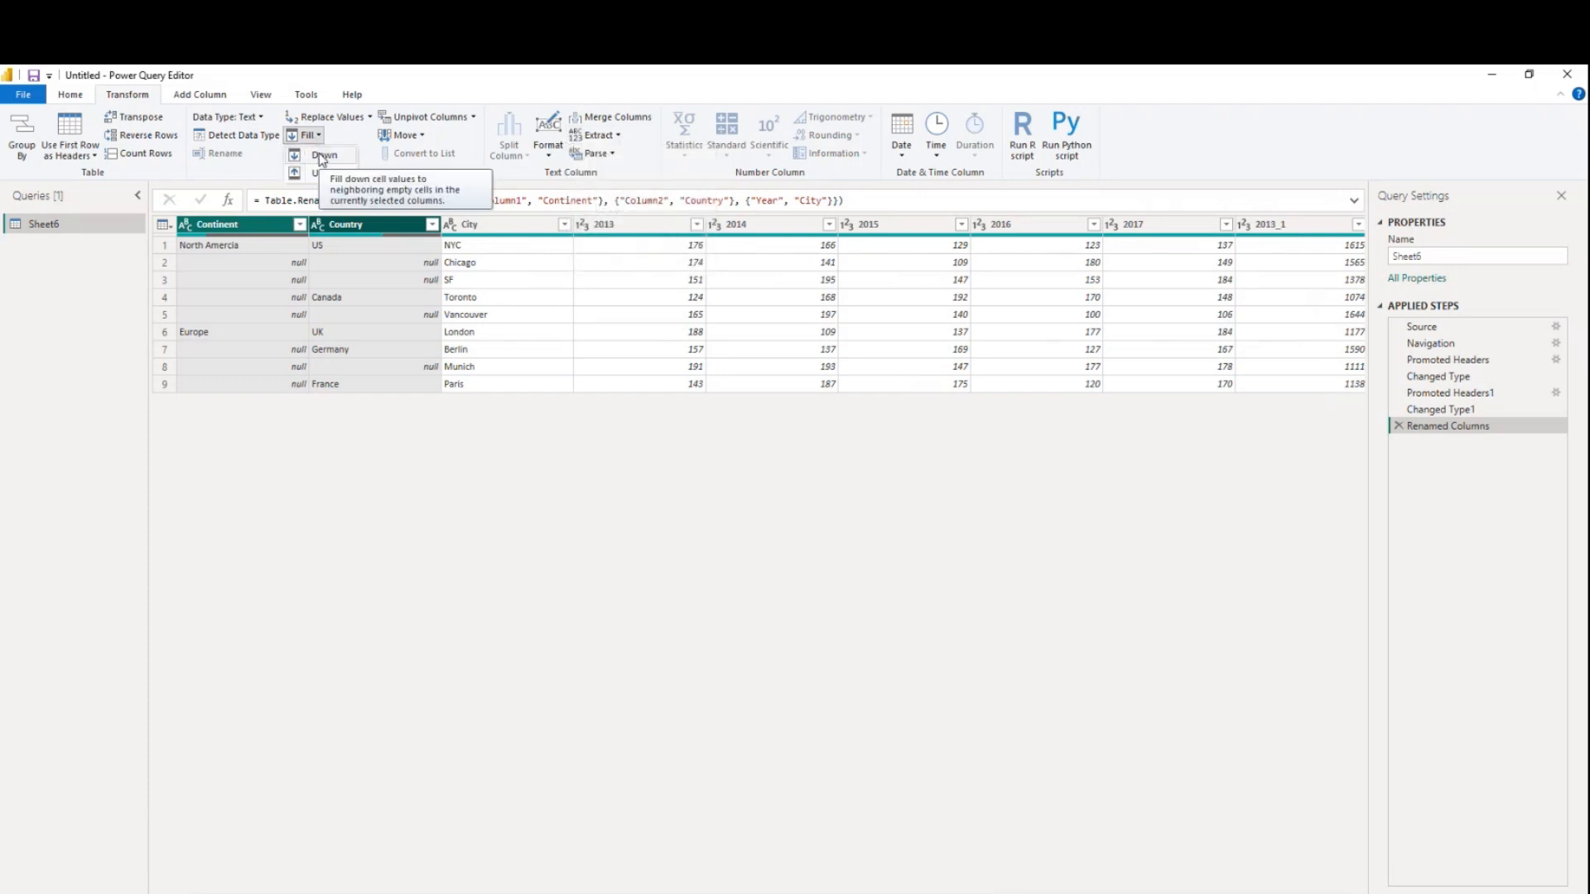
left_click(323, 157)
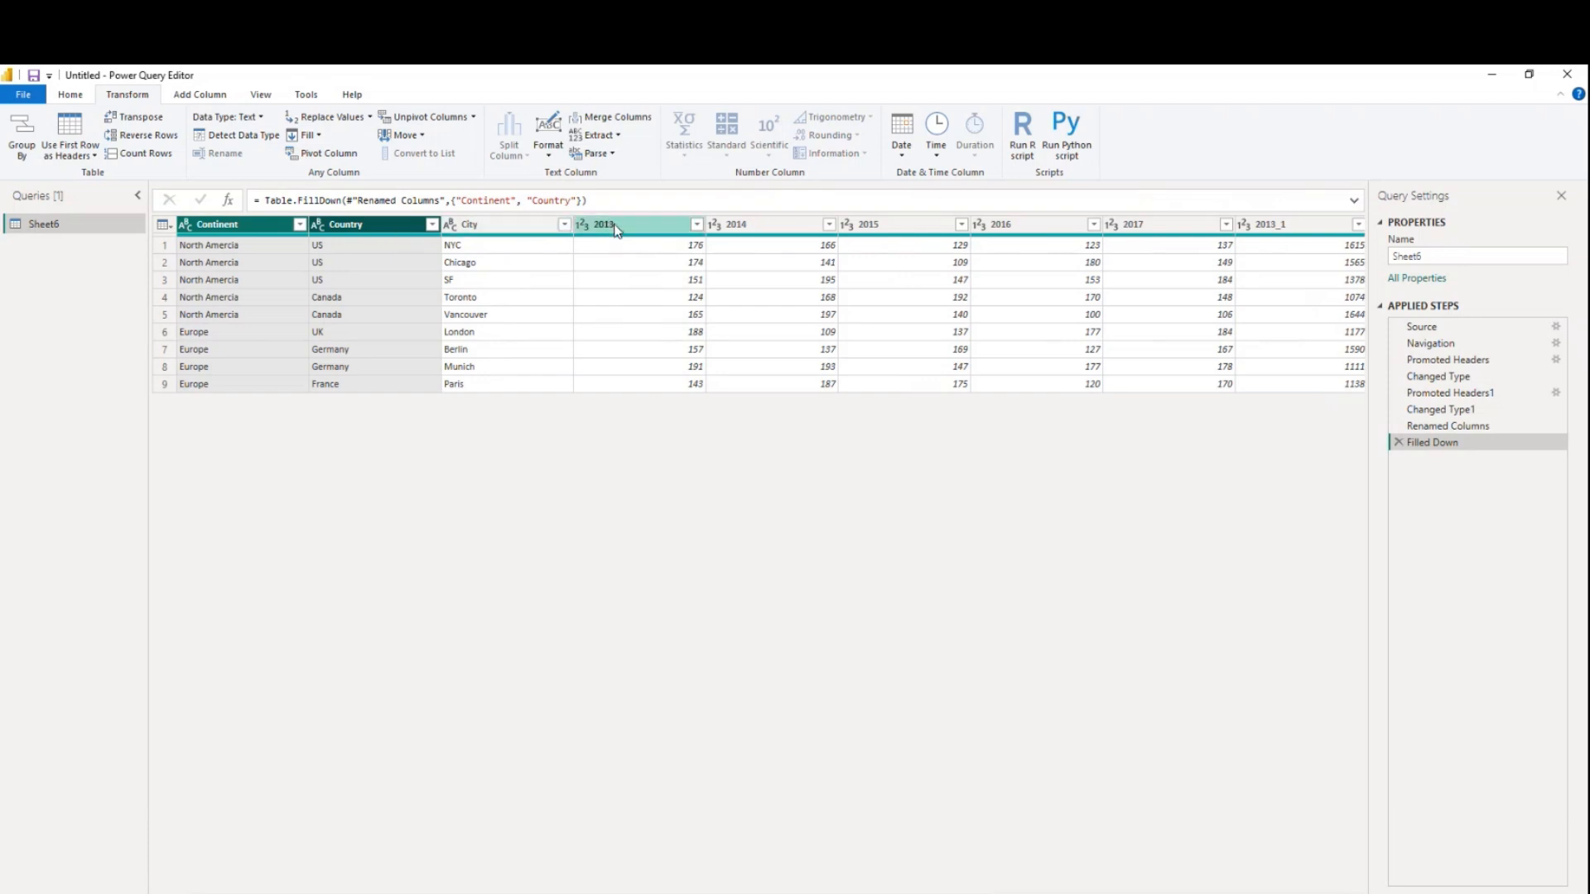
Unpivot all columns other than Continent, Country and City
left_click(210, 230)
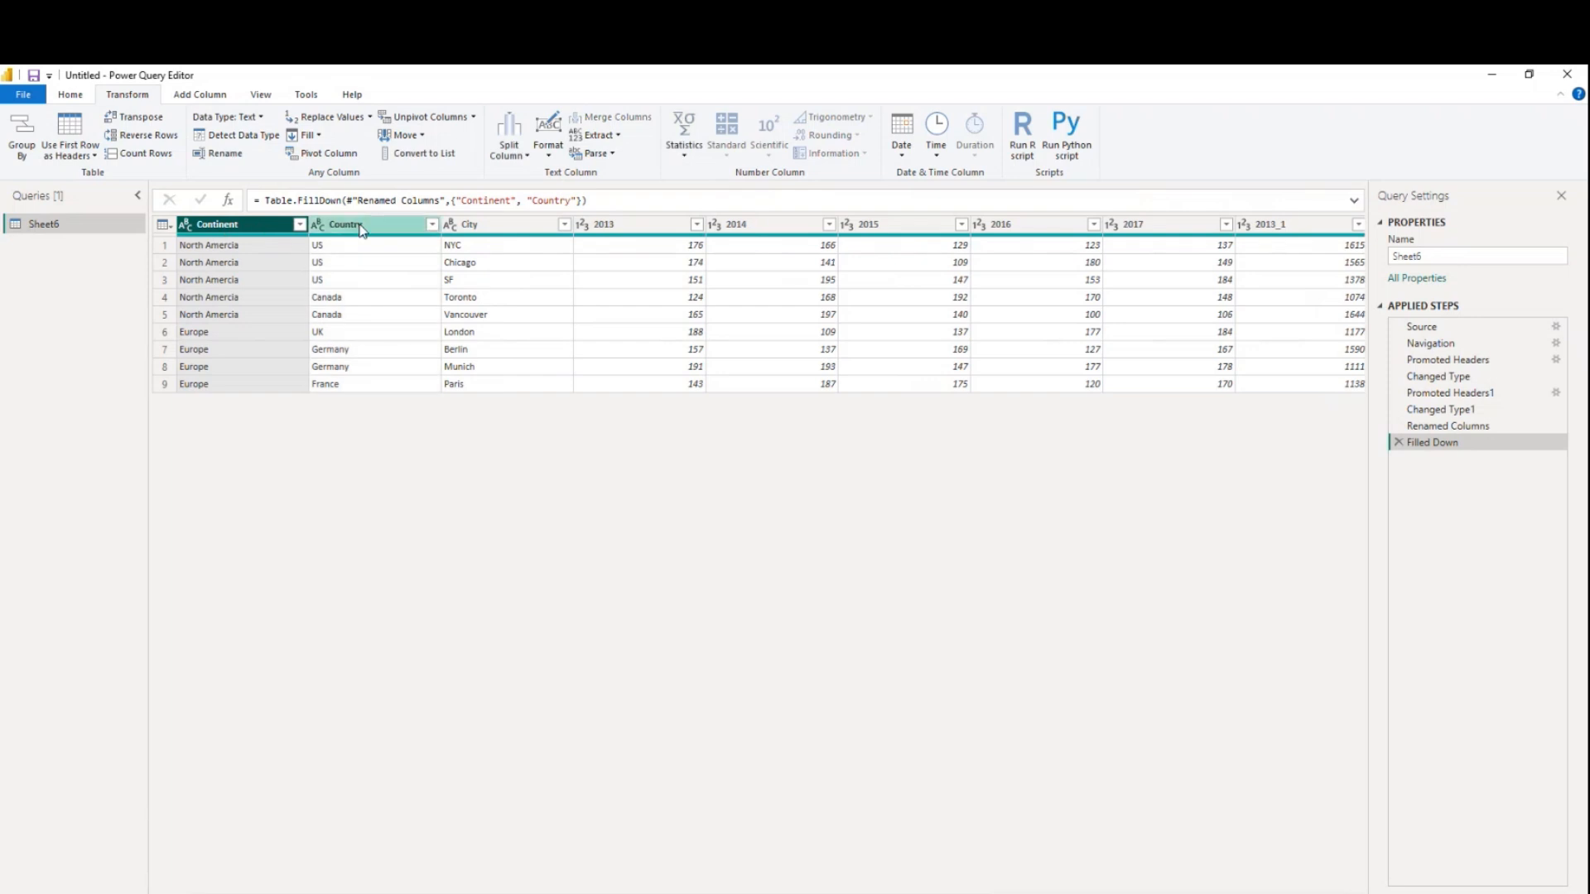
left_click(361, 230, "ctrl")
left_click(489, 226, "ctrl")
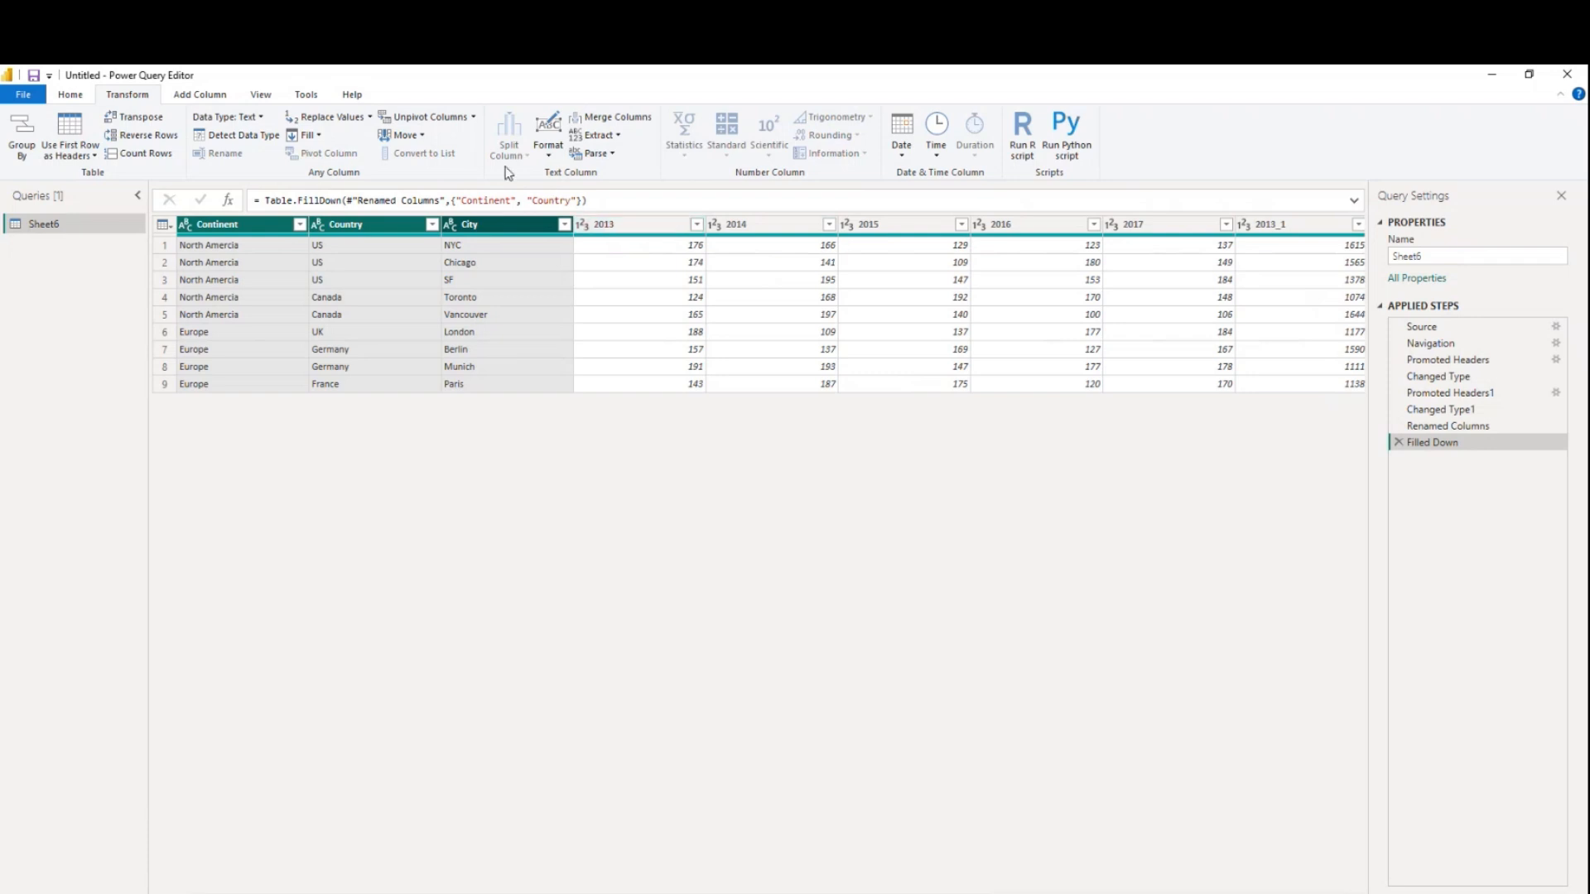
left_click(474, 122)
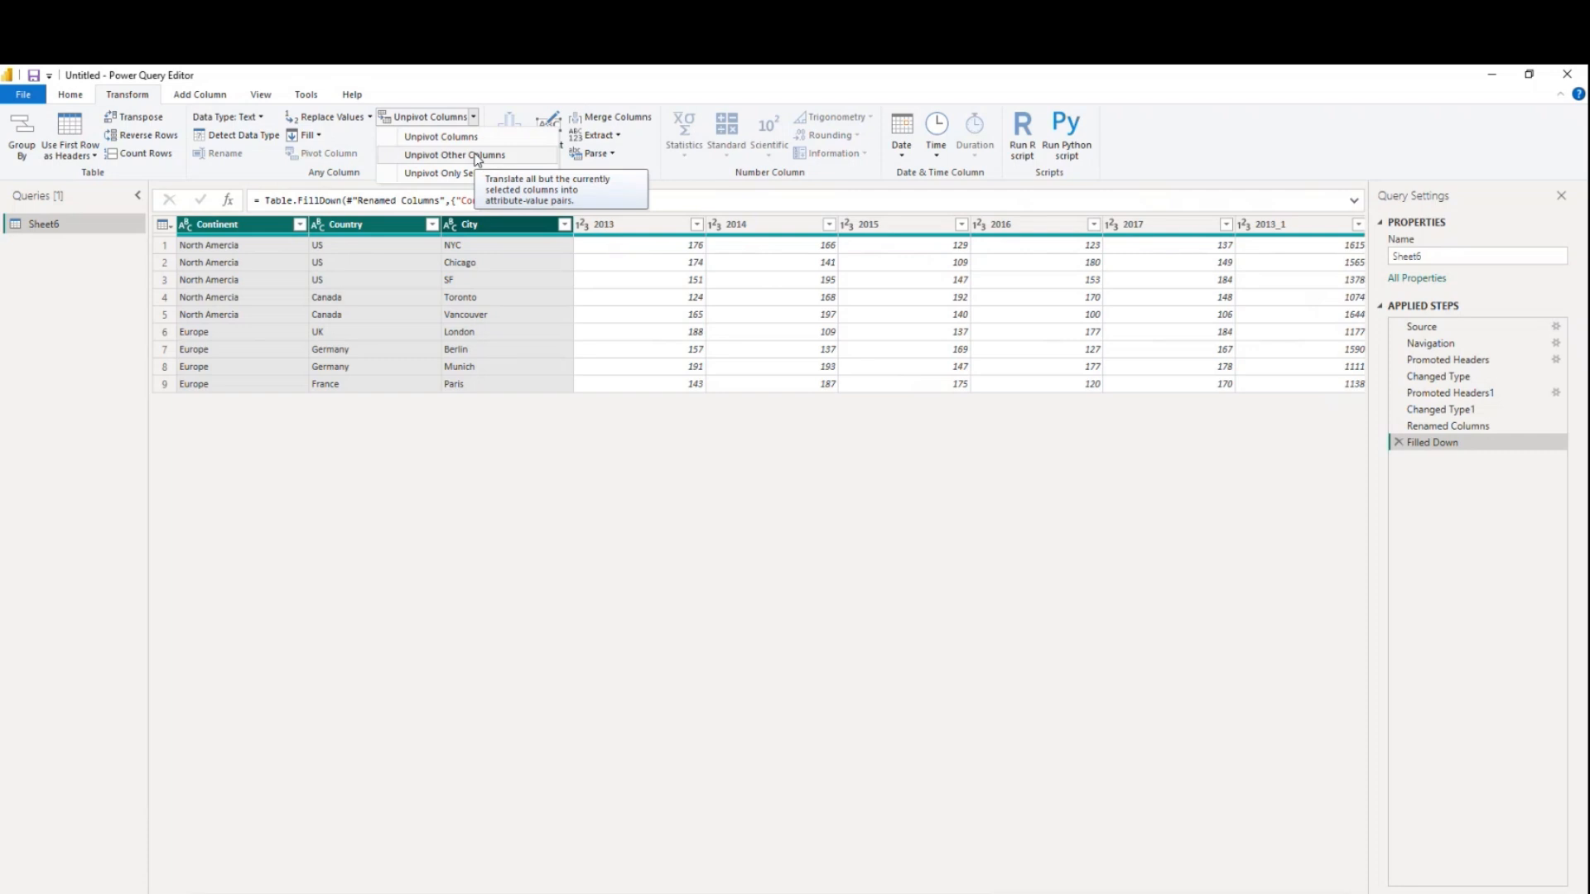
left_click(478, 156)
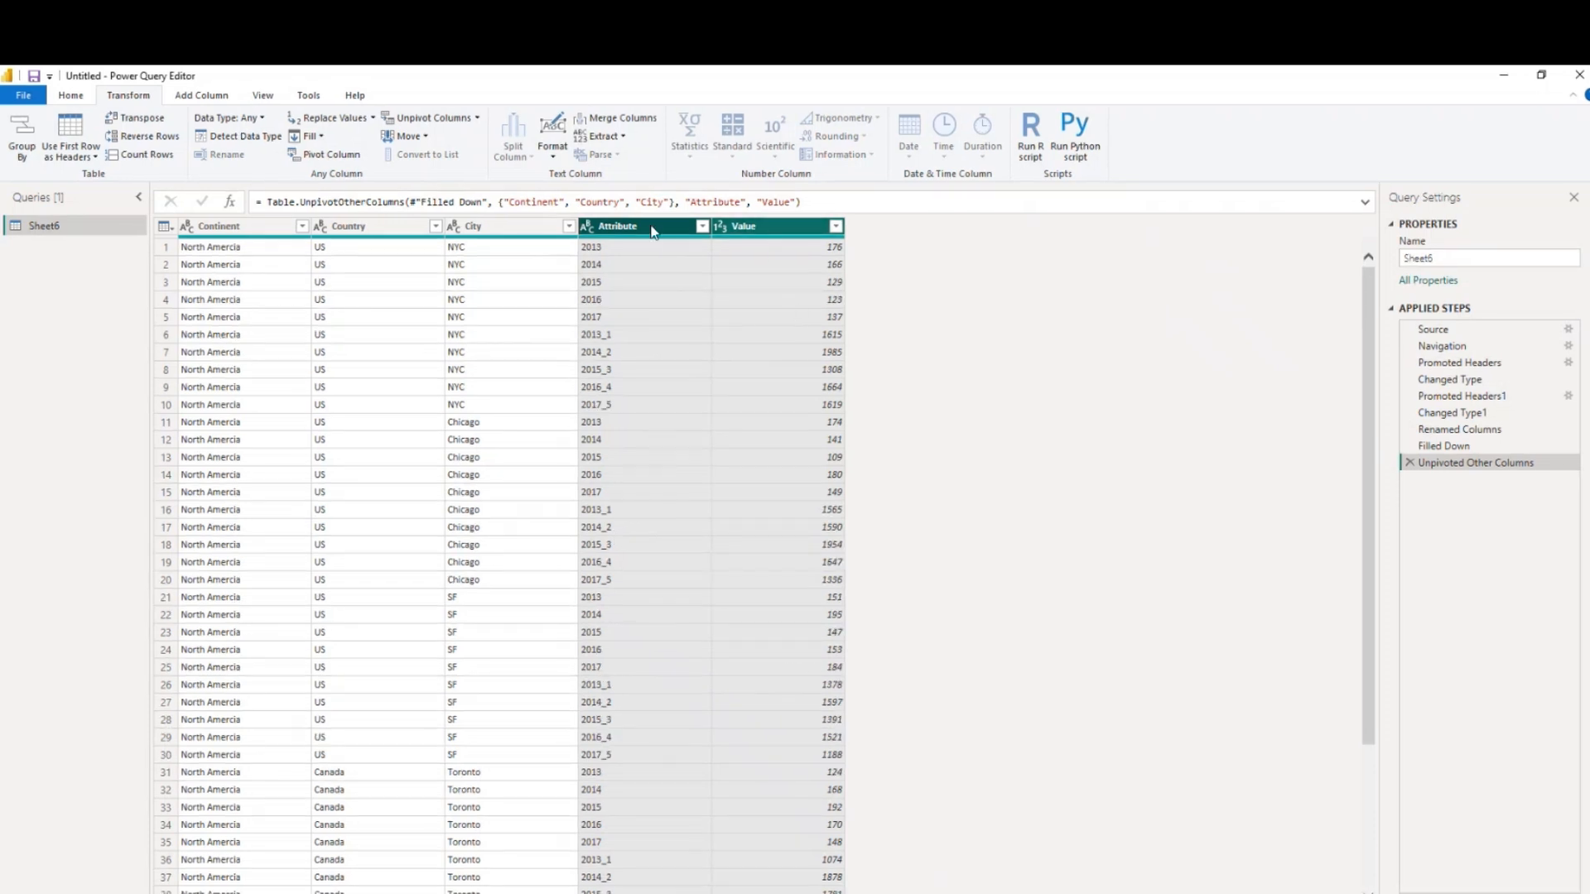
Start a conditional column whose condition is that Attribute contains "_"
left_click(202, 96)
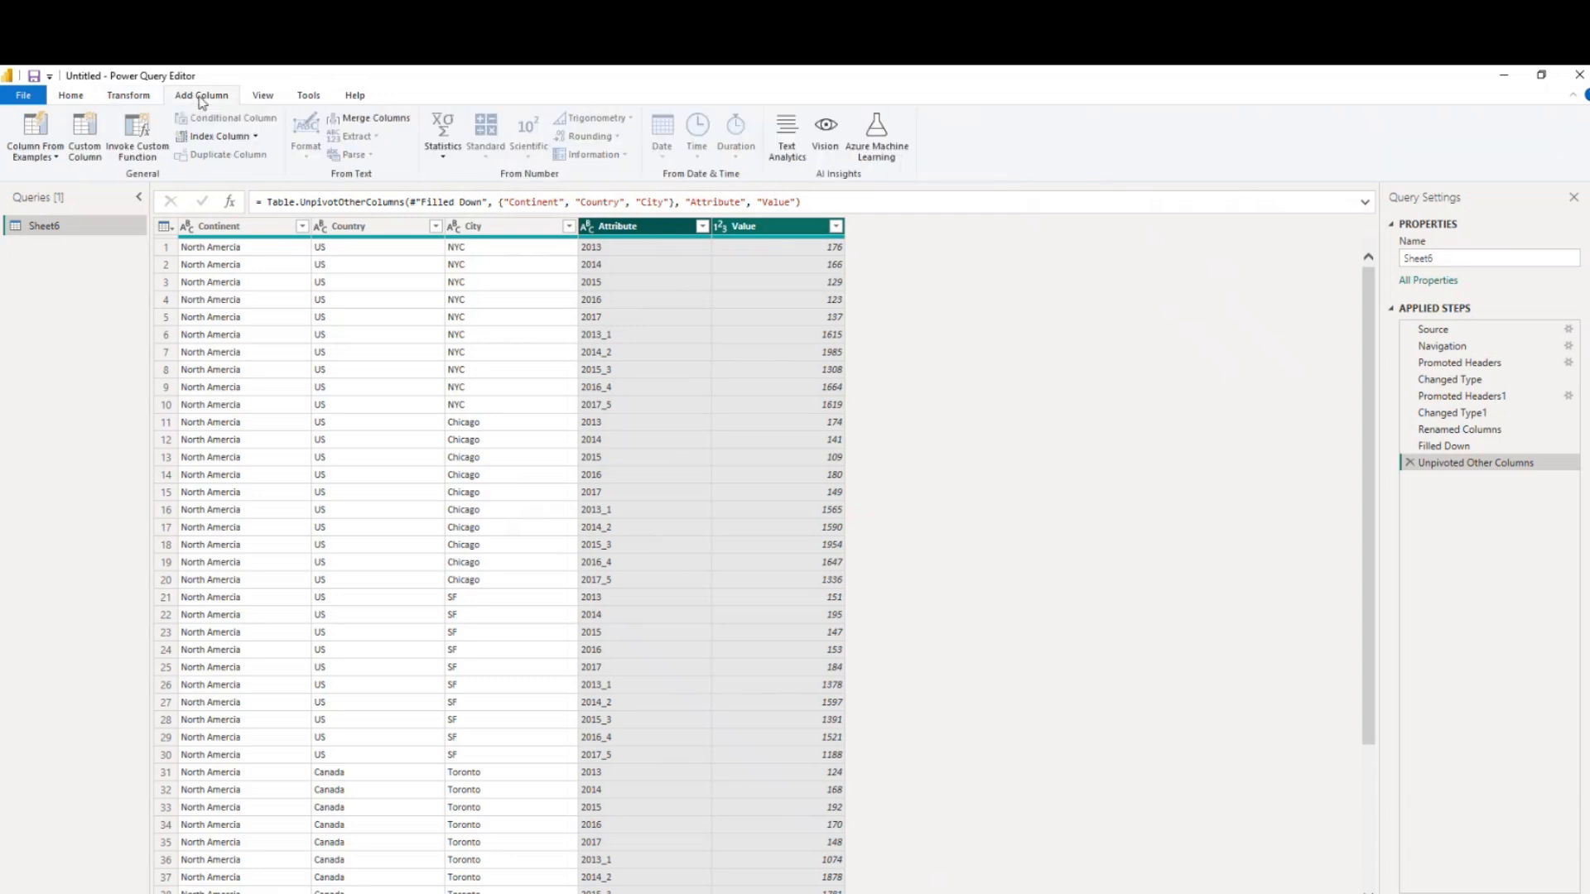
left_click(656, 227)
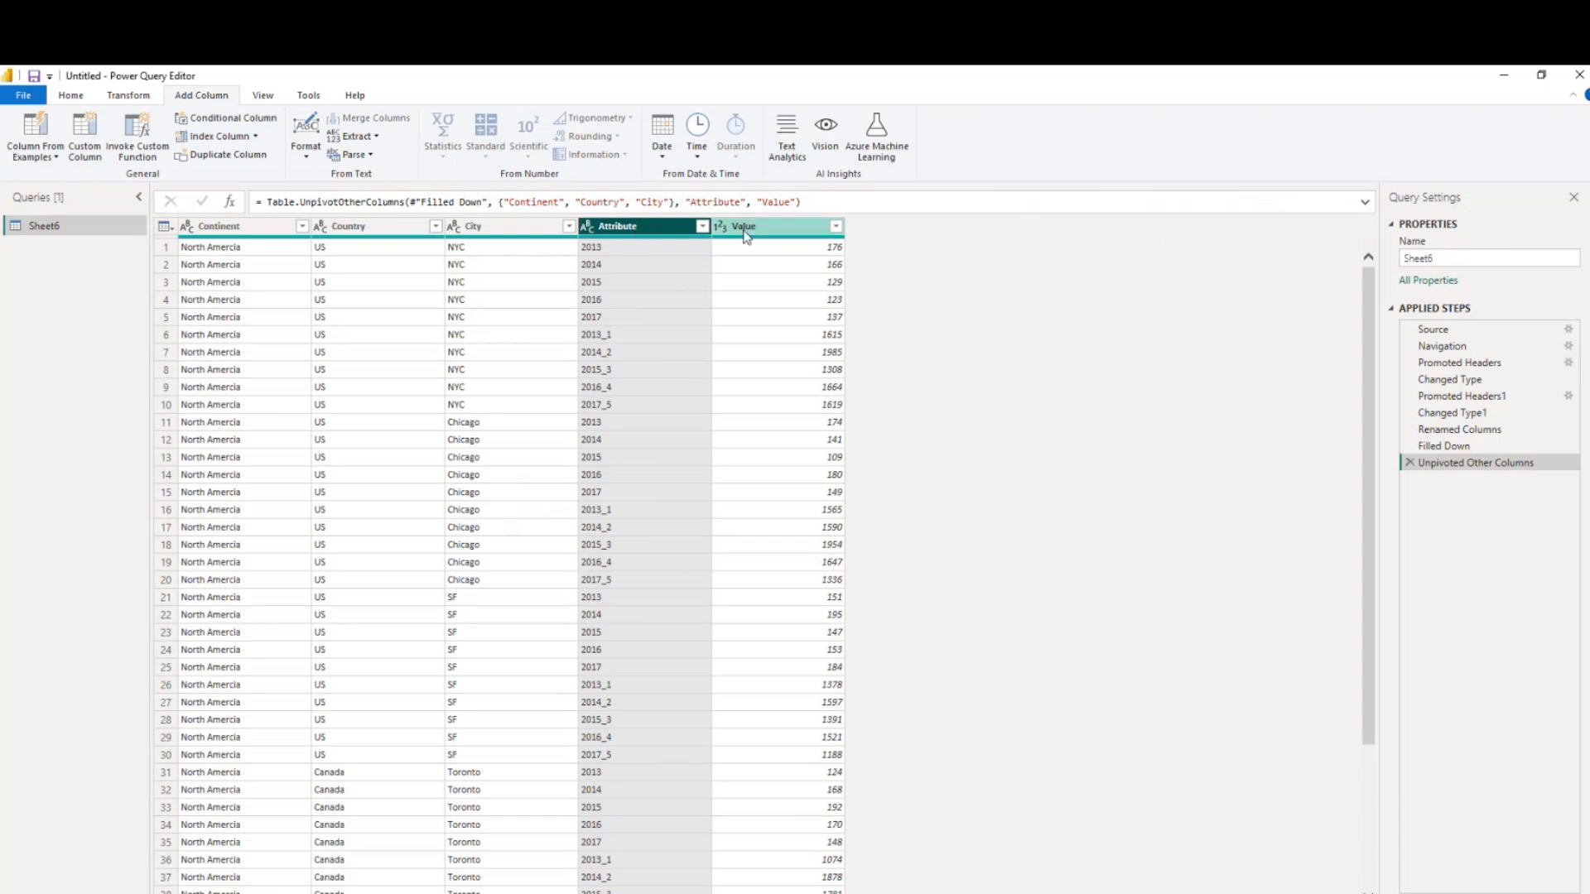
left_click(787, 228)
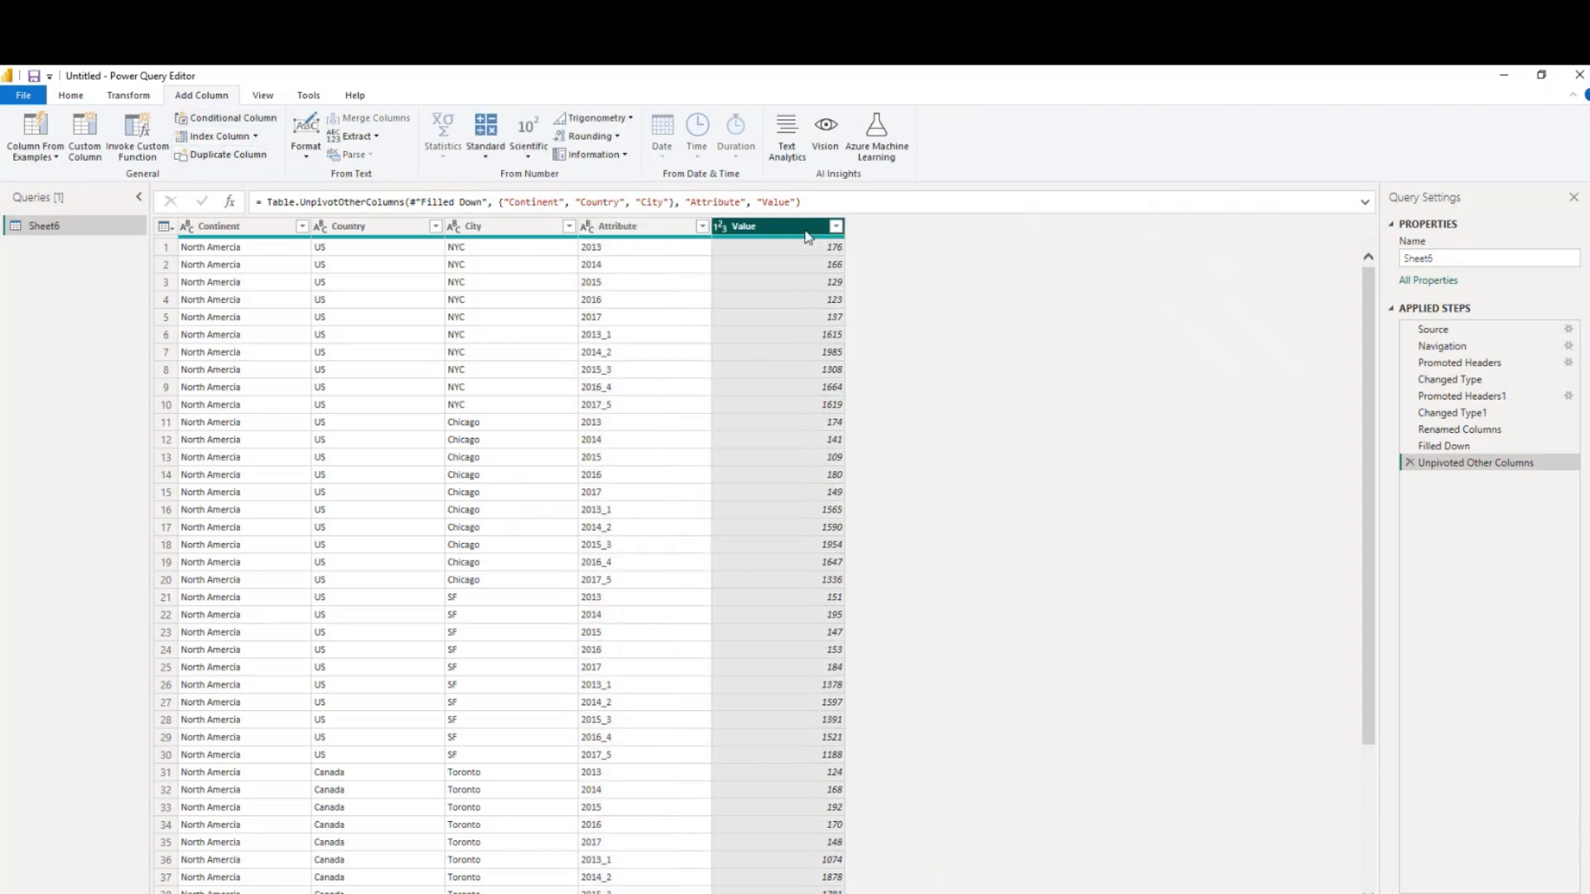
left_click(222, 122)
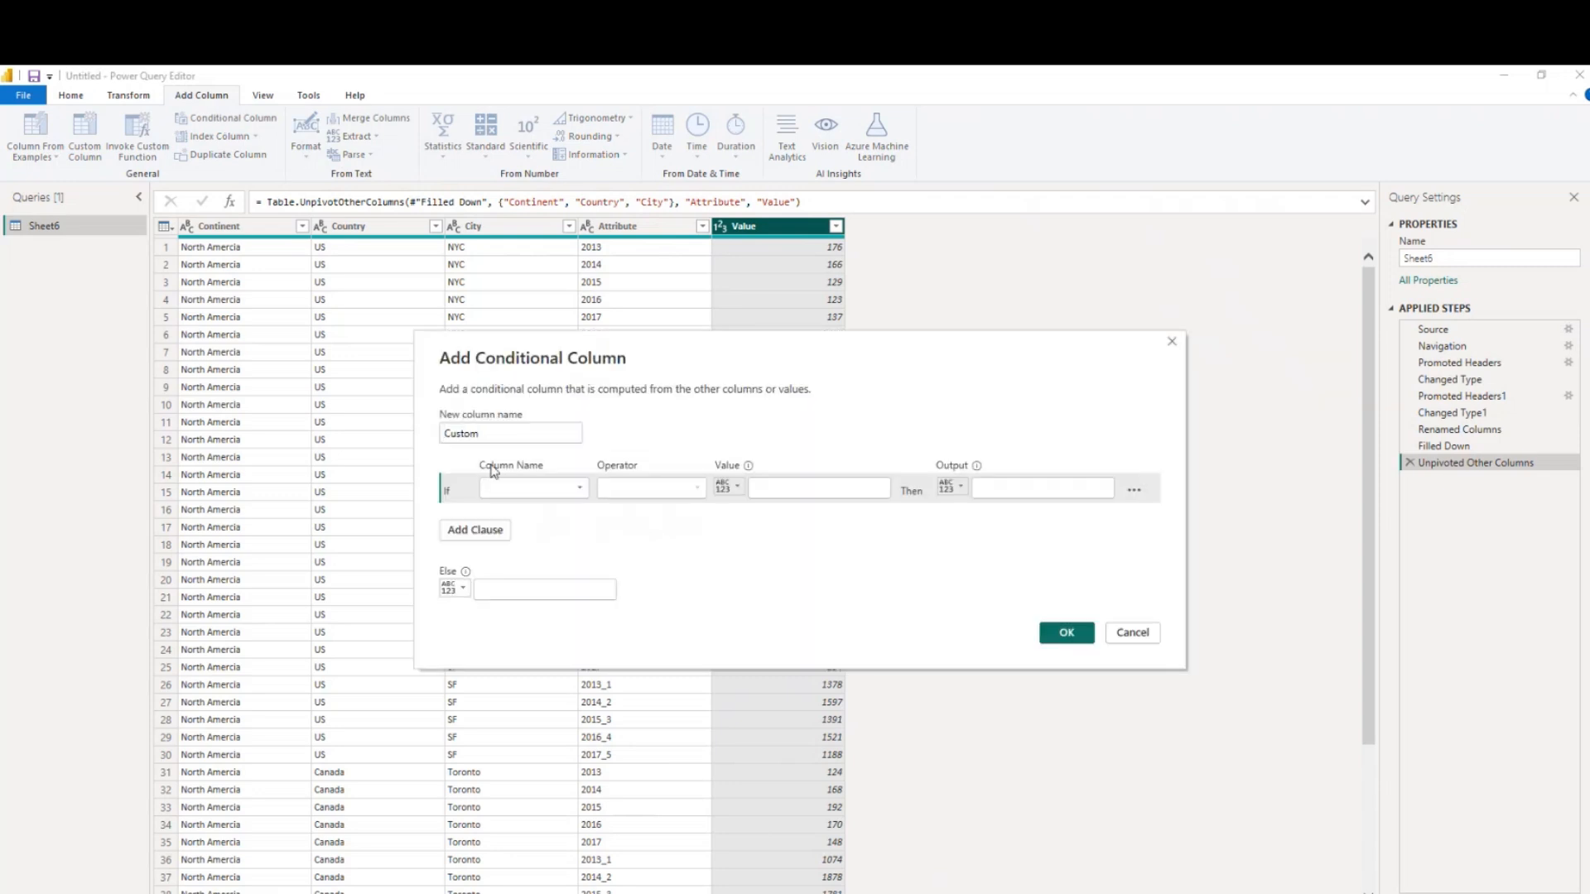
left_click(514, 490)
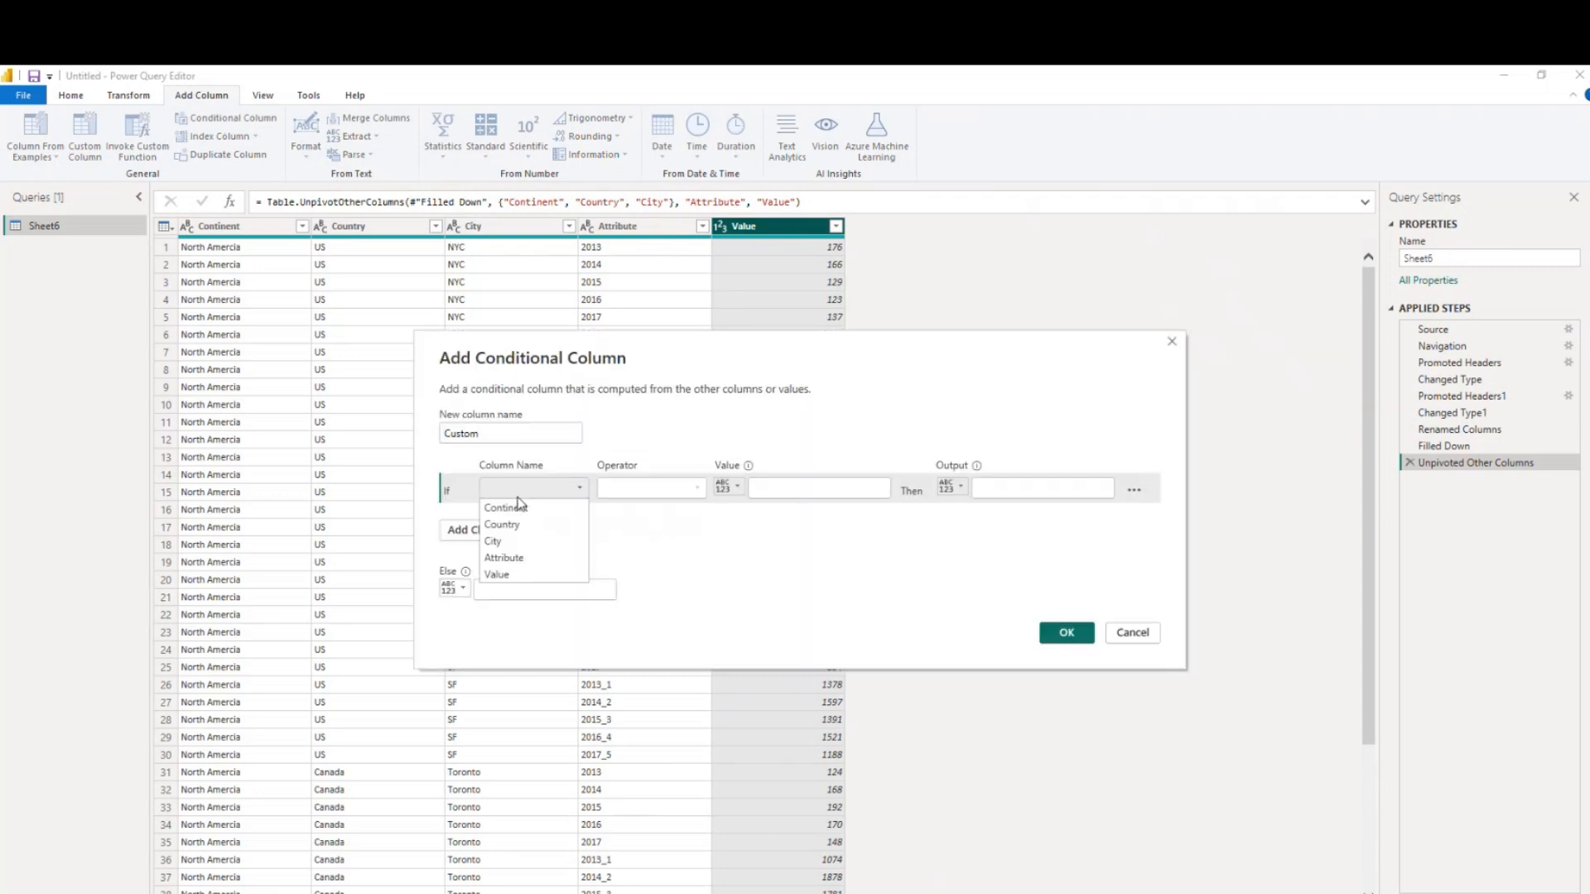
left_click(521, 559)
left_click(654, 489)
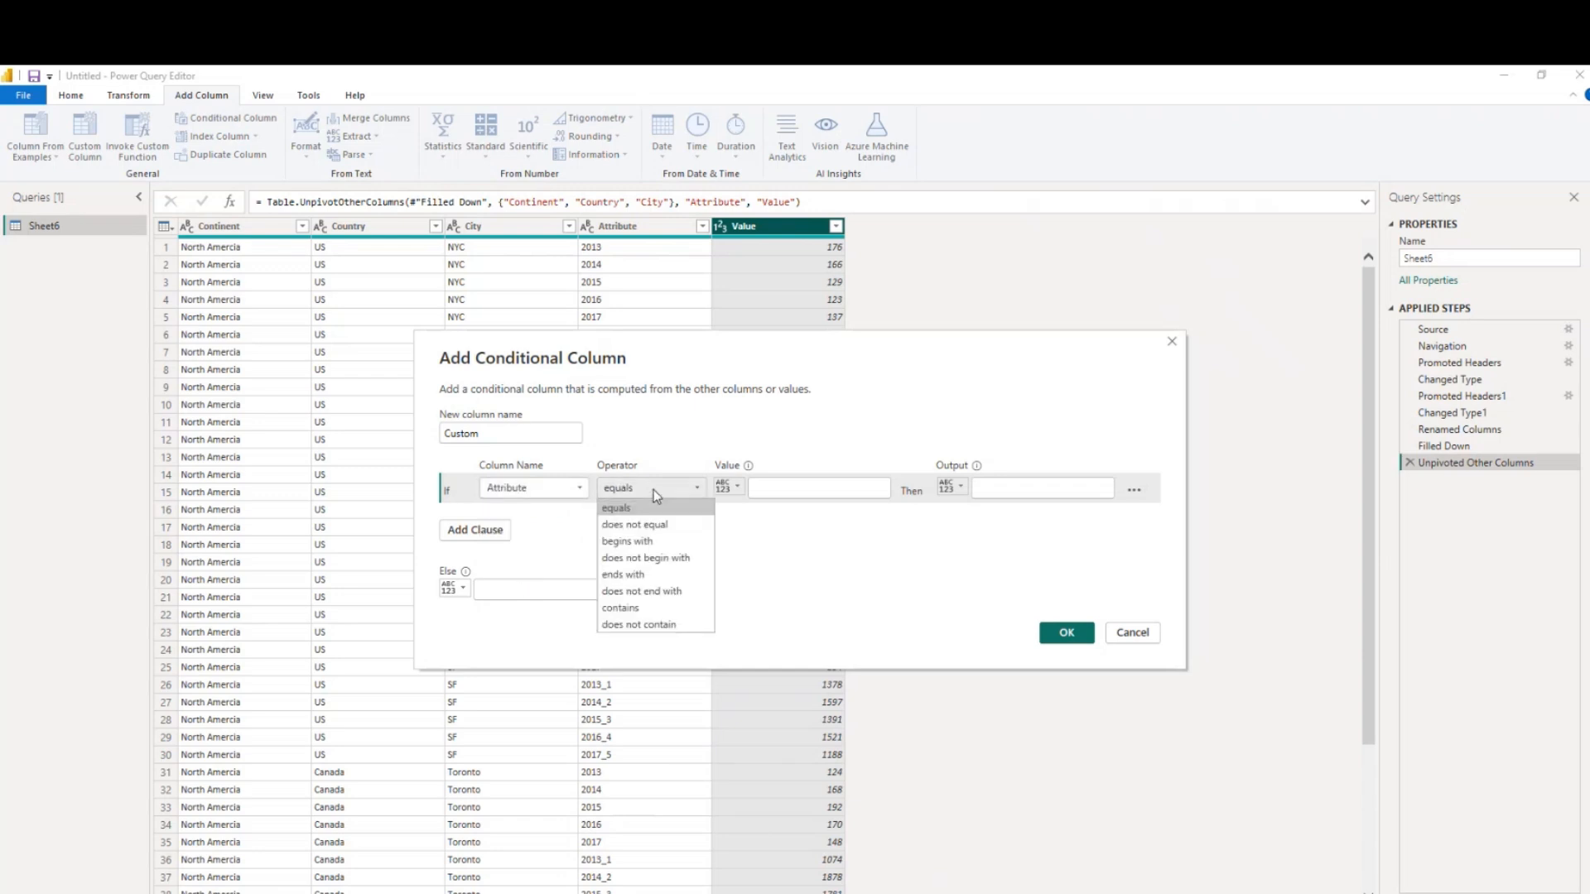
left_click(649, 608)
left_click(802, 490)
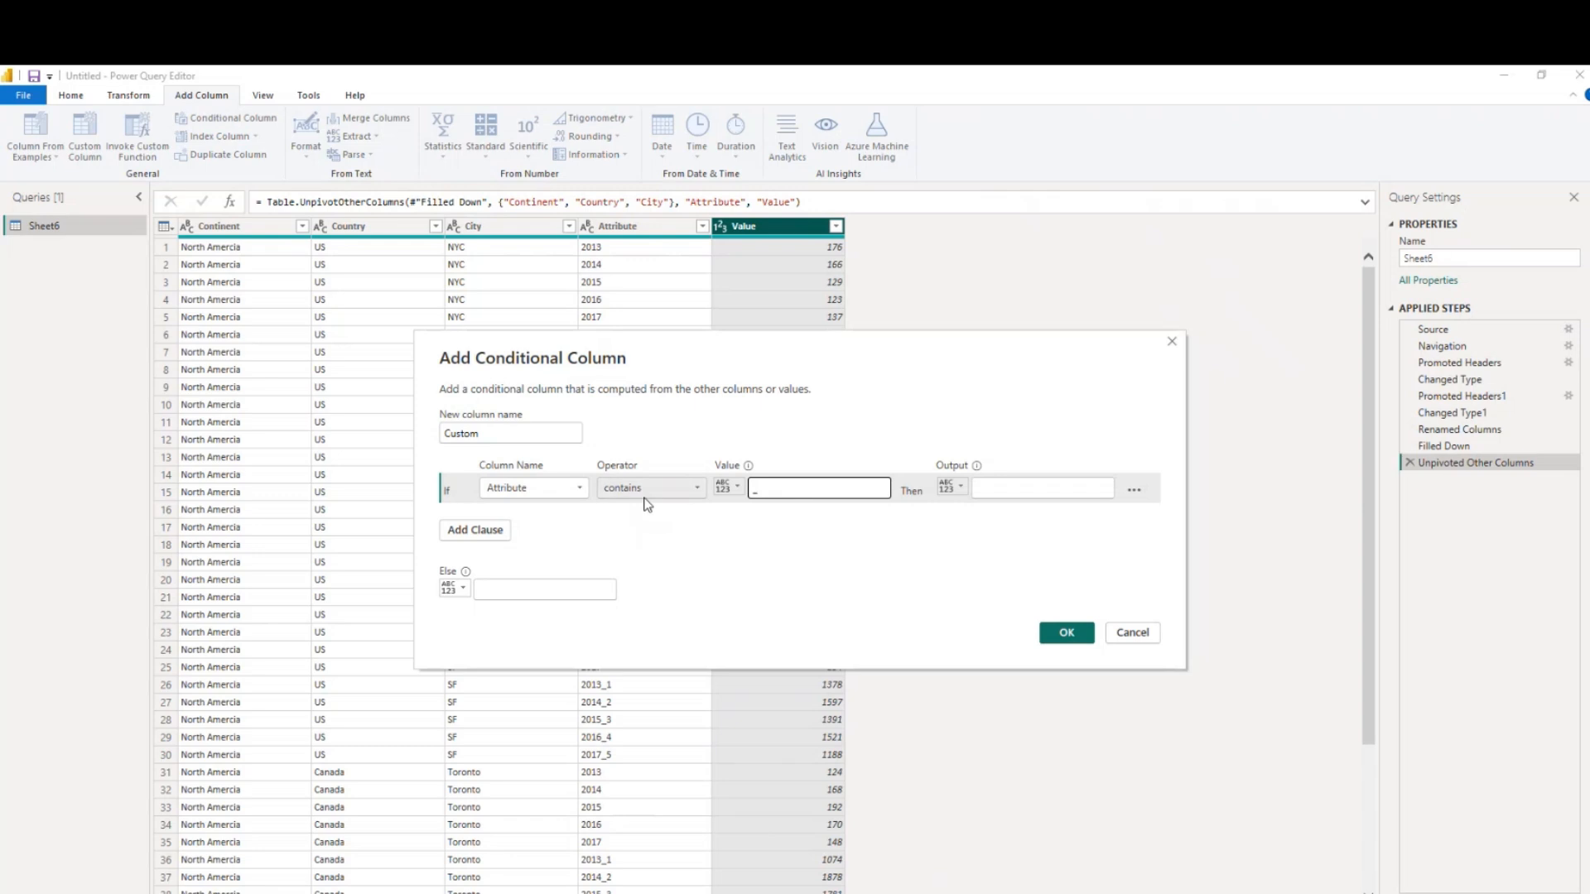
Set the conditional column to output Quantity when true and Revenue otherwise, and add it
left_click_drag(758, 368, 1127, 379)
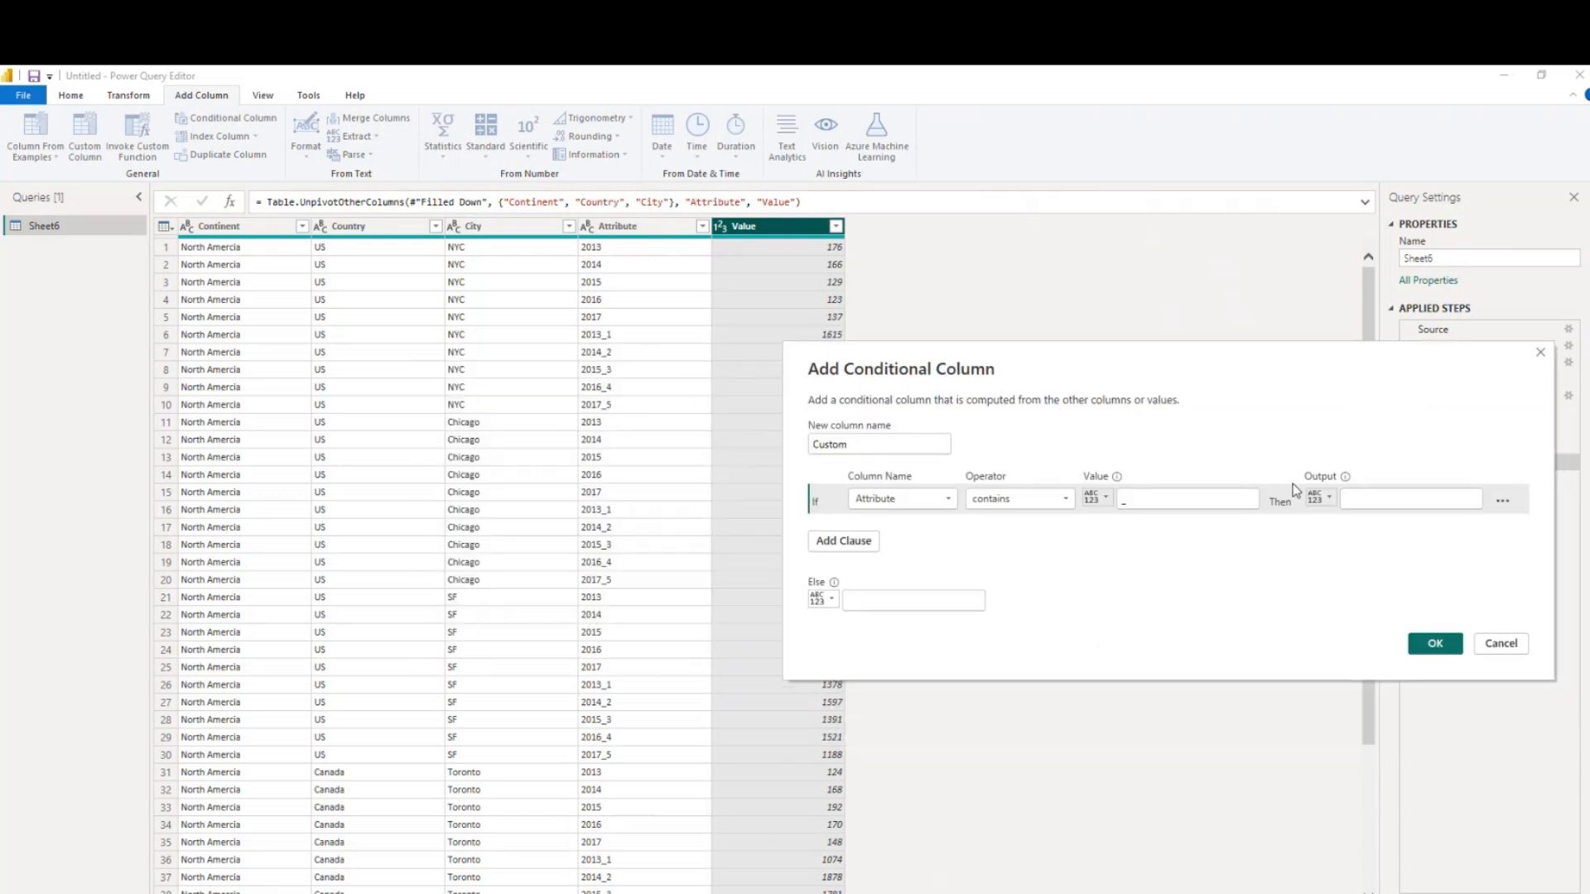
left_click(1362, 497)
type("Quantity")
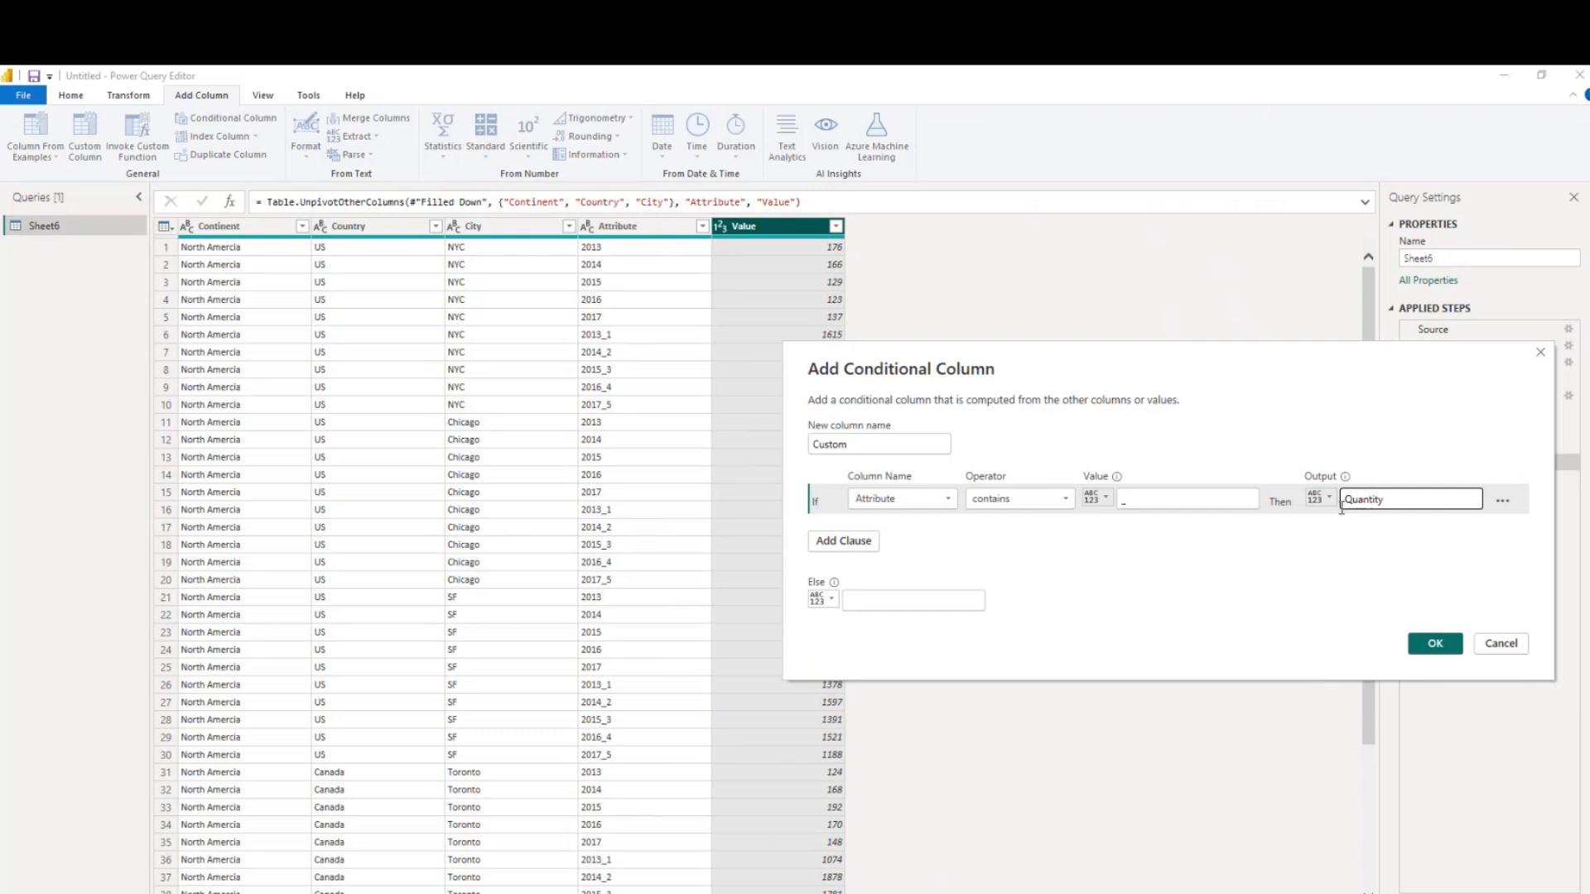
left_click(886, 604)
type("Revenue")
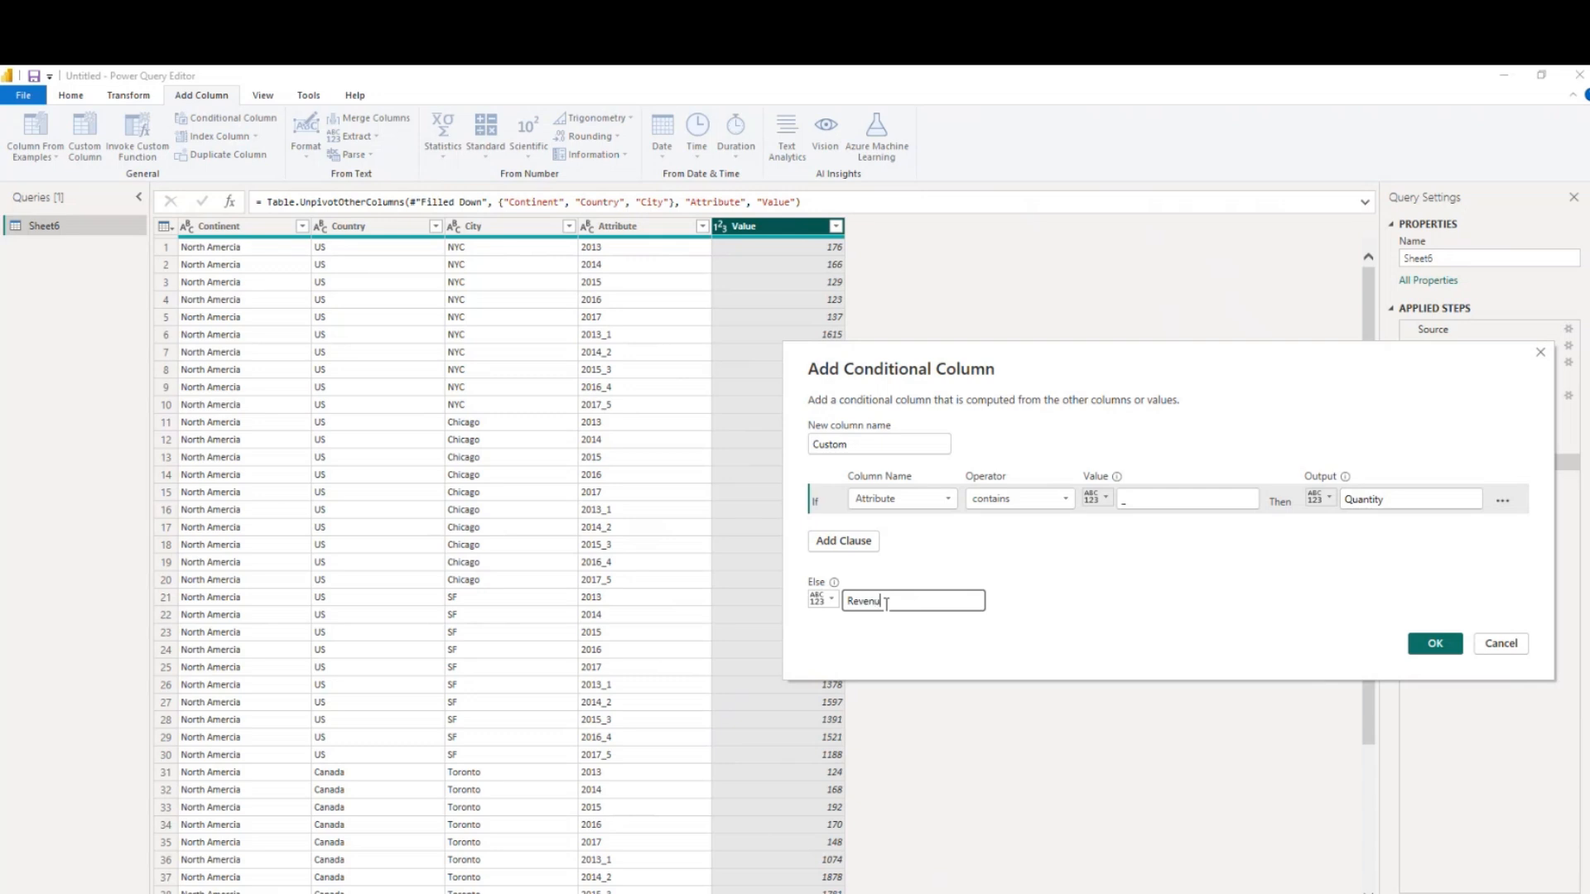
left_click(1421, 645)
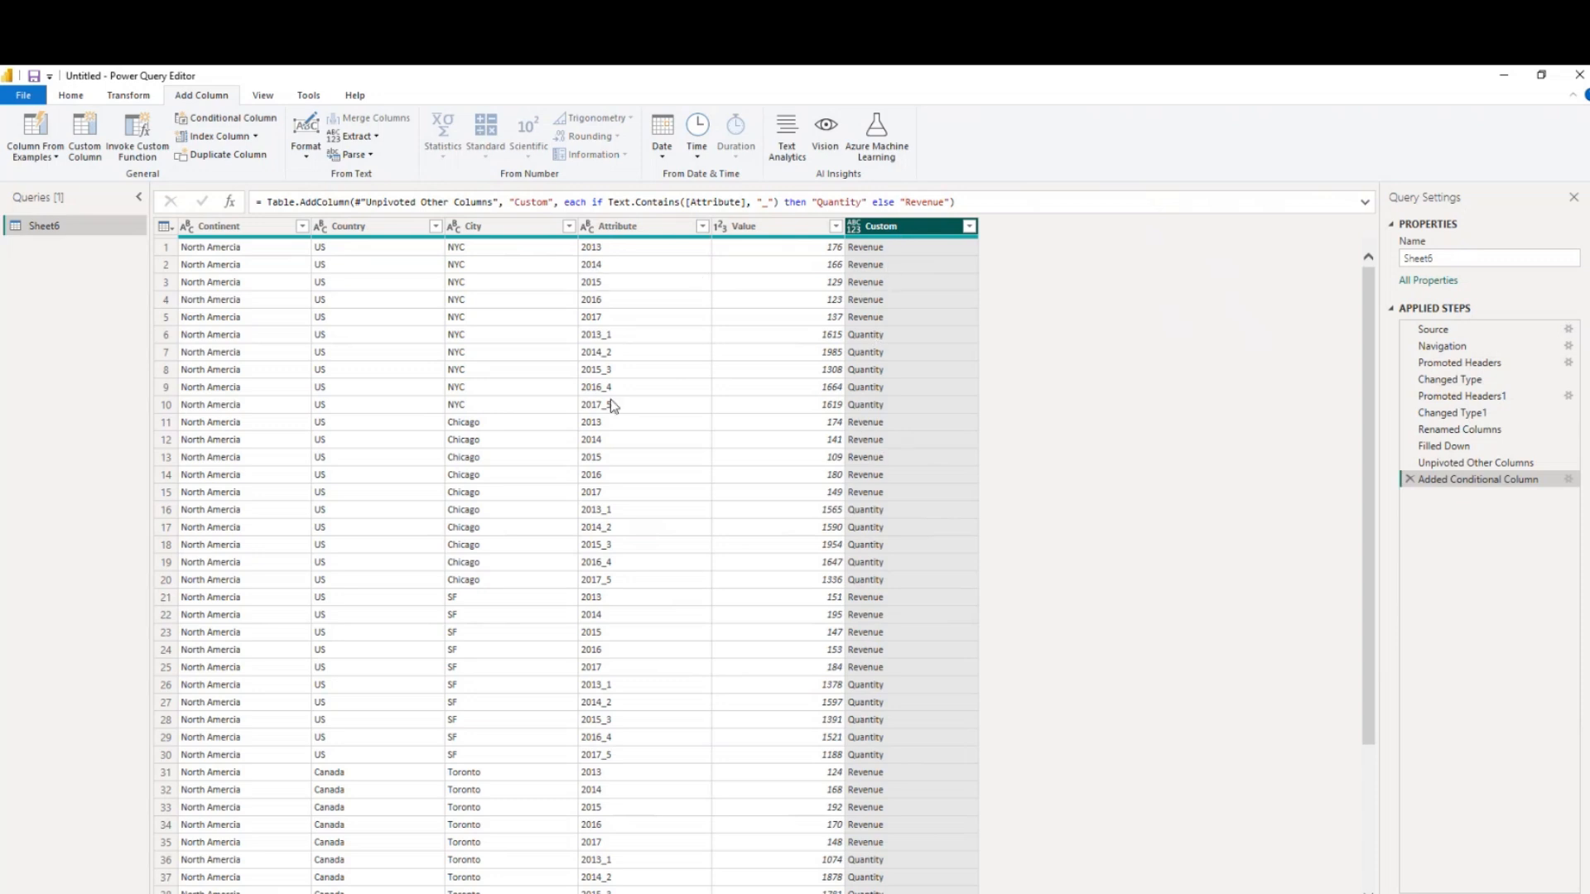
Extract the first 4 characters of the Attribute values, then delete that extraction step again
left_click(634, 229)
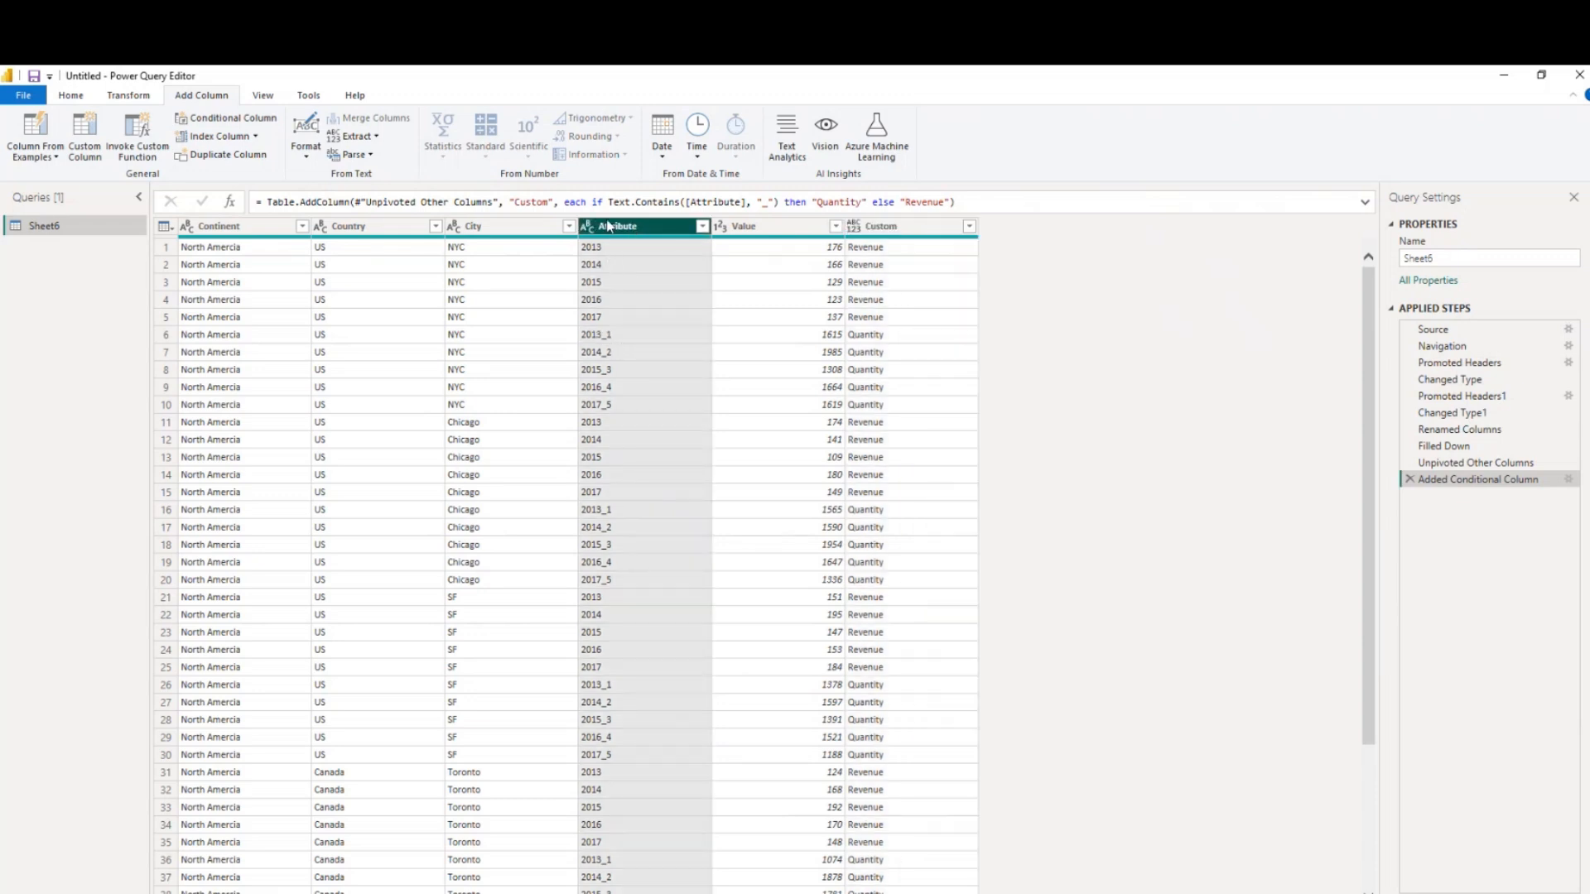
left_click(126, 97)
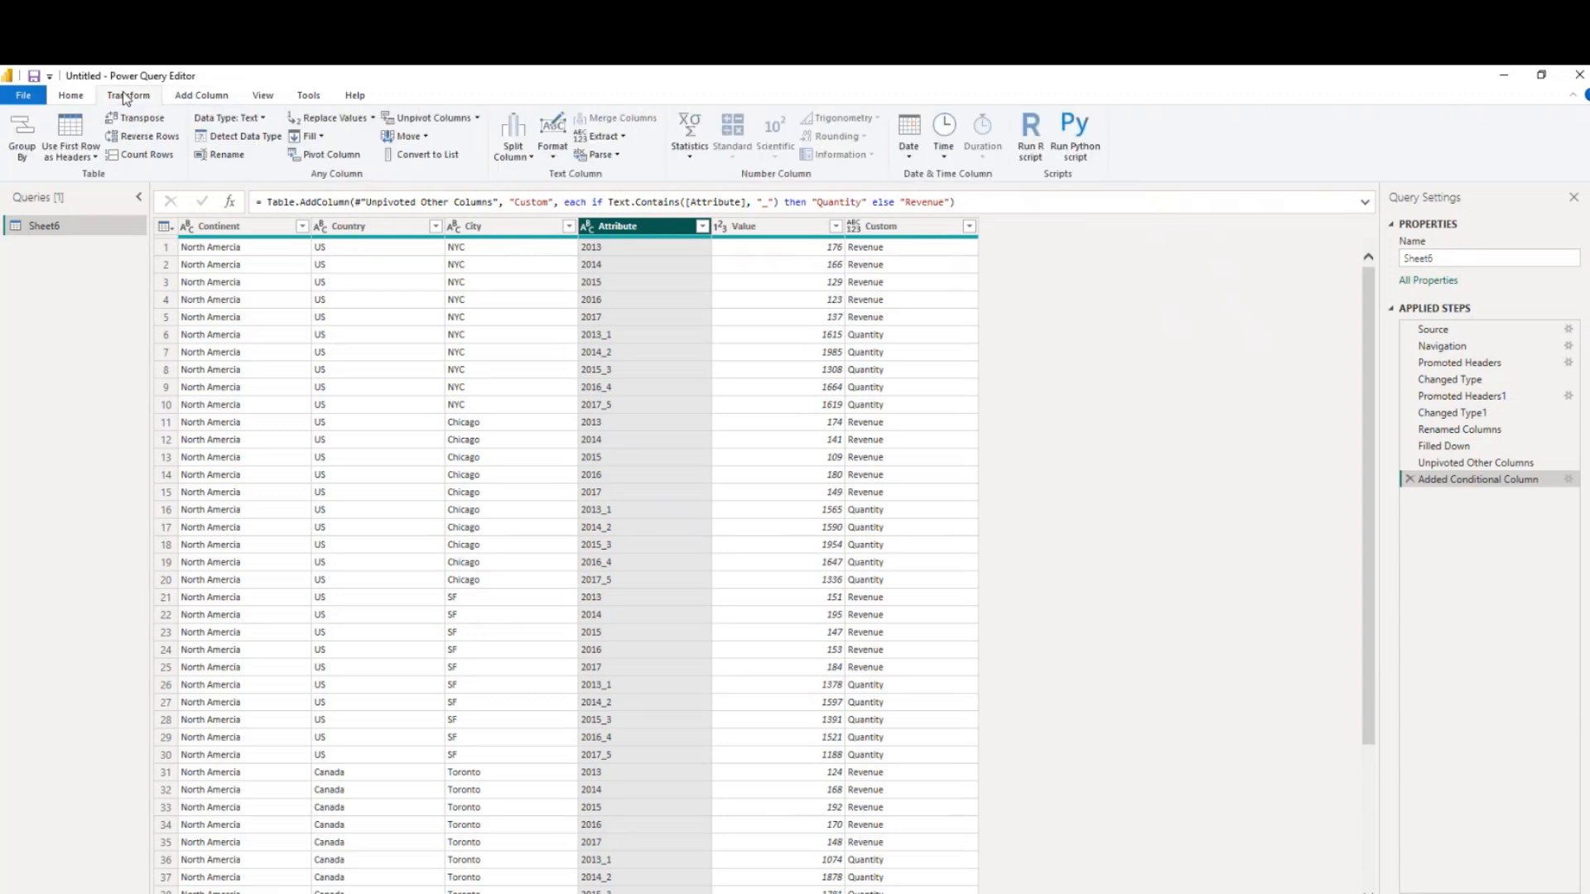
left_click(618, 138)
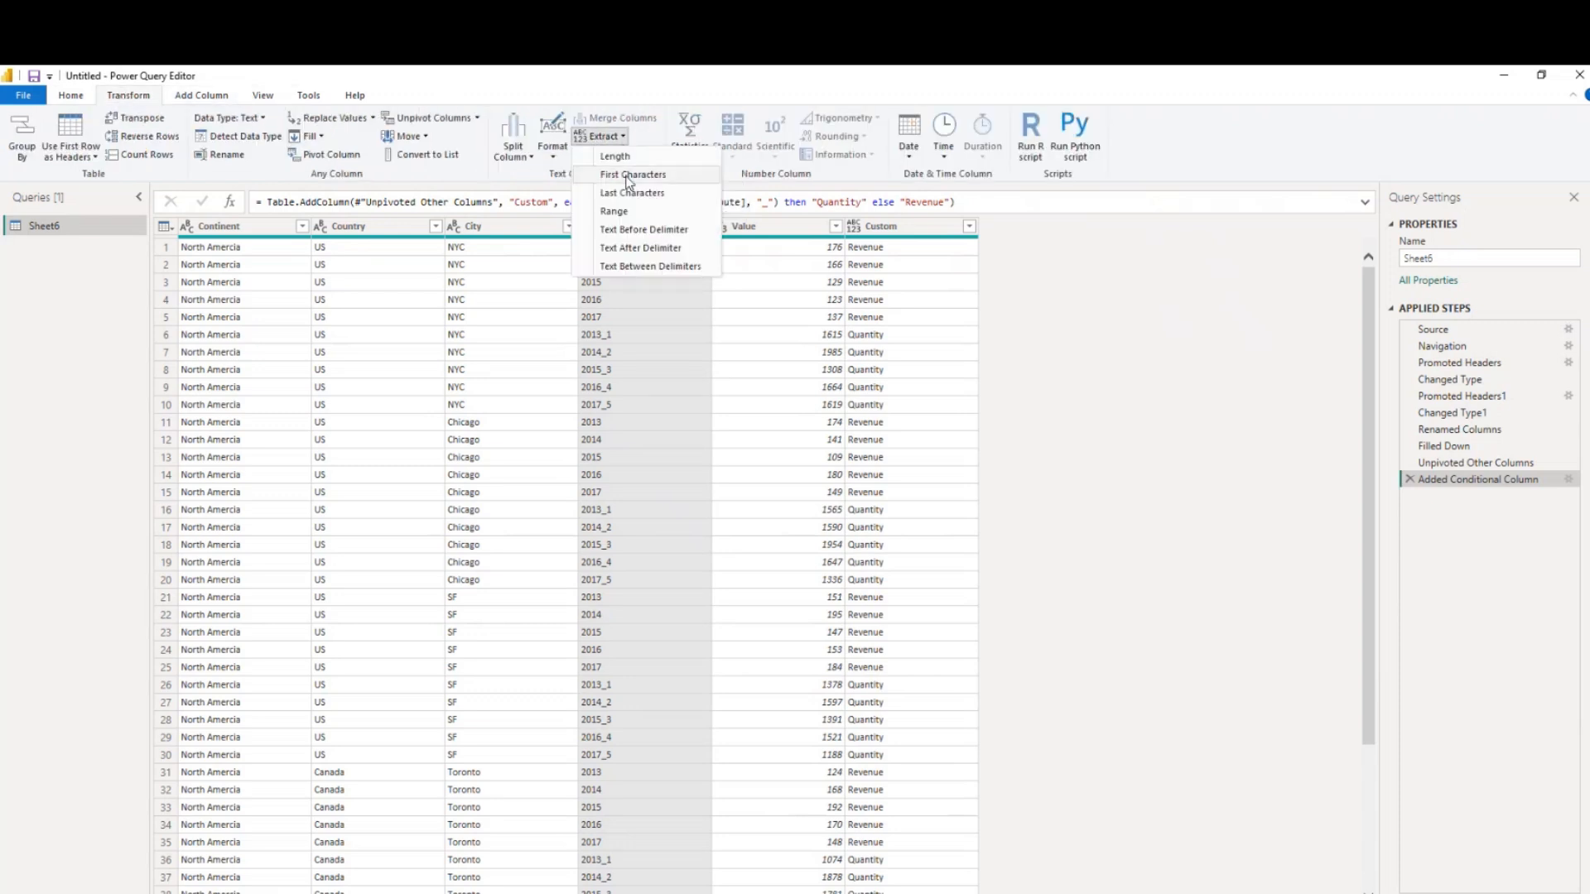
left_click(629, 175)
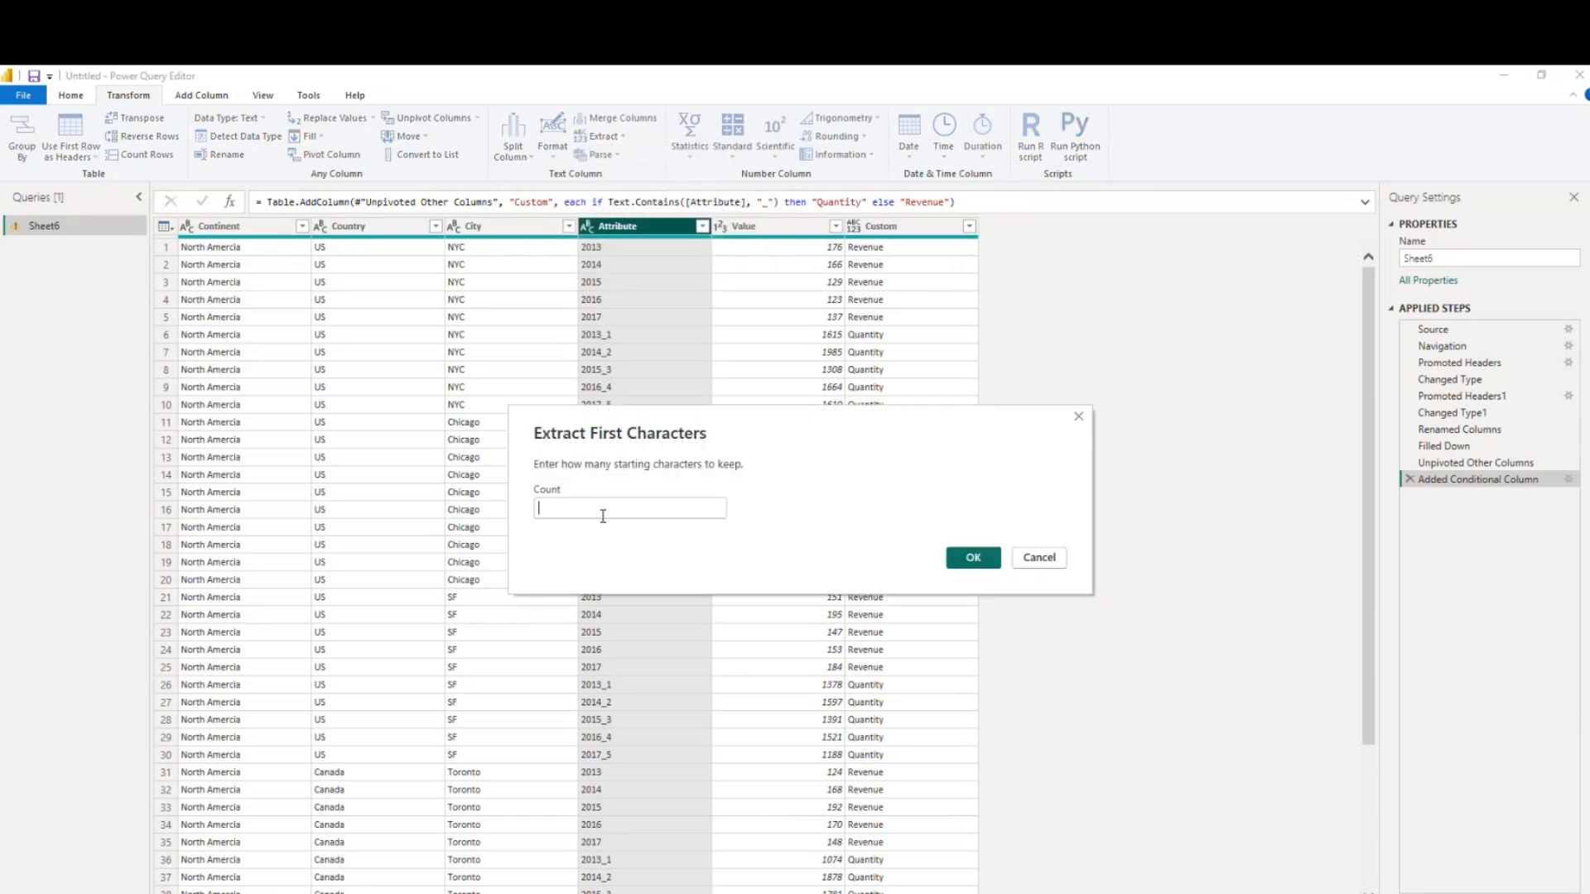
type("4")
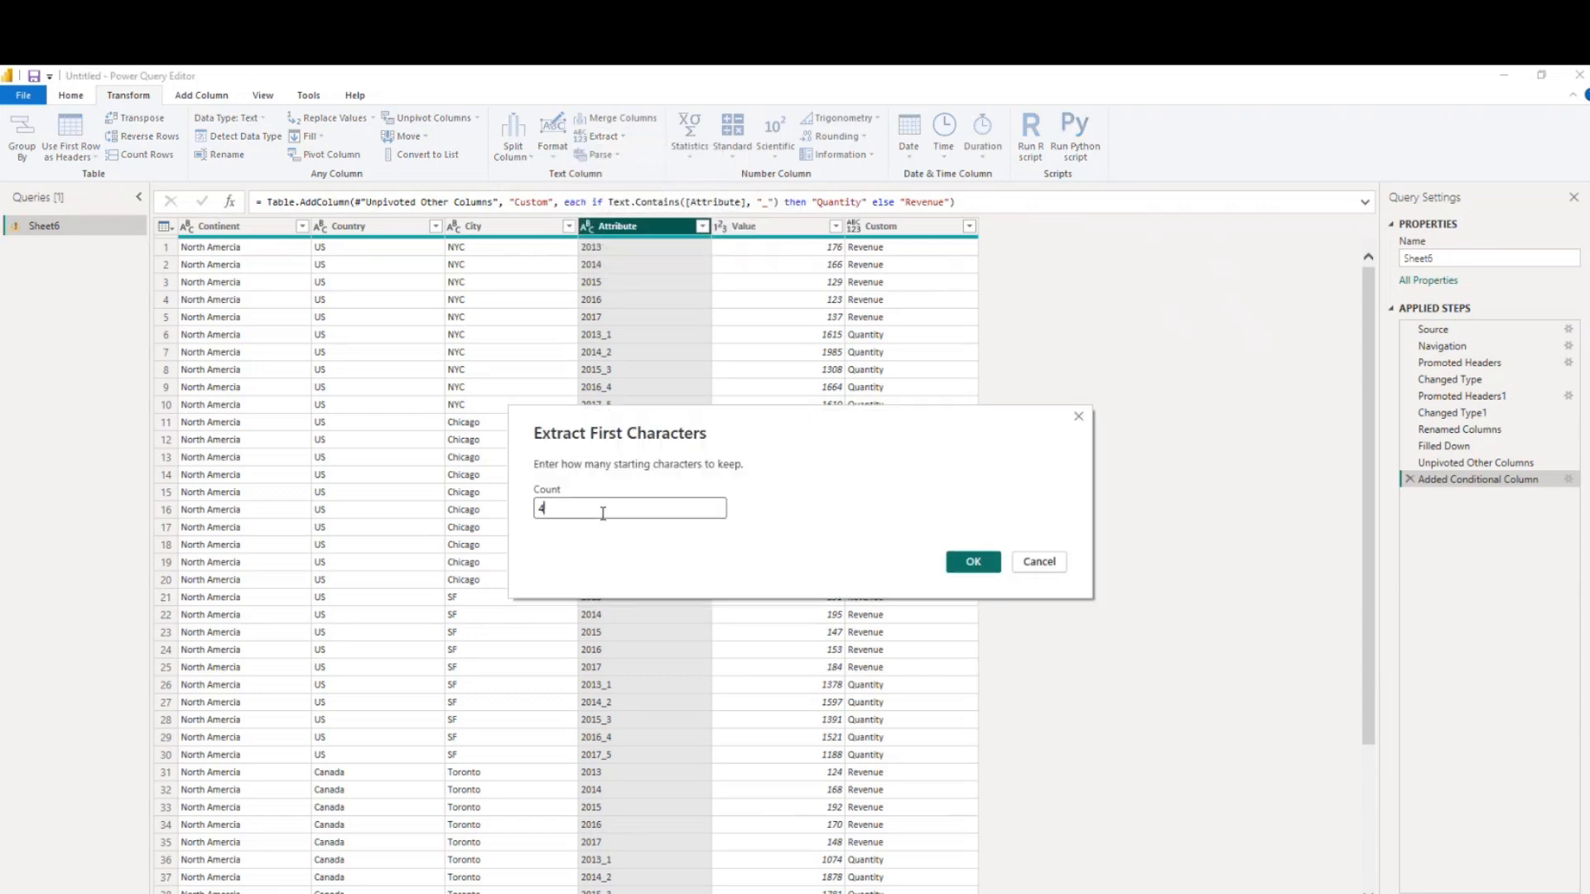
left_click(971, 563)
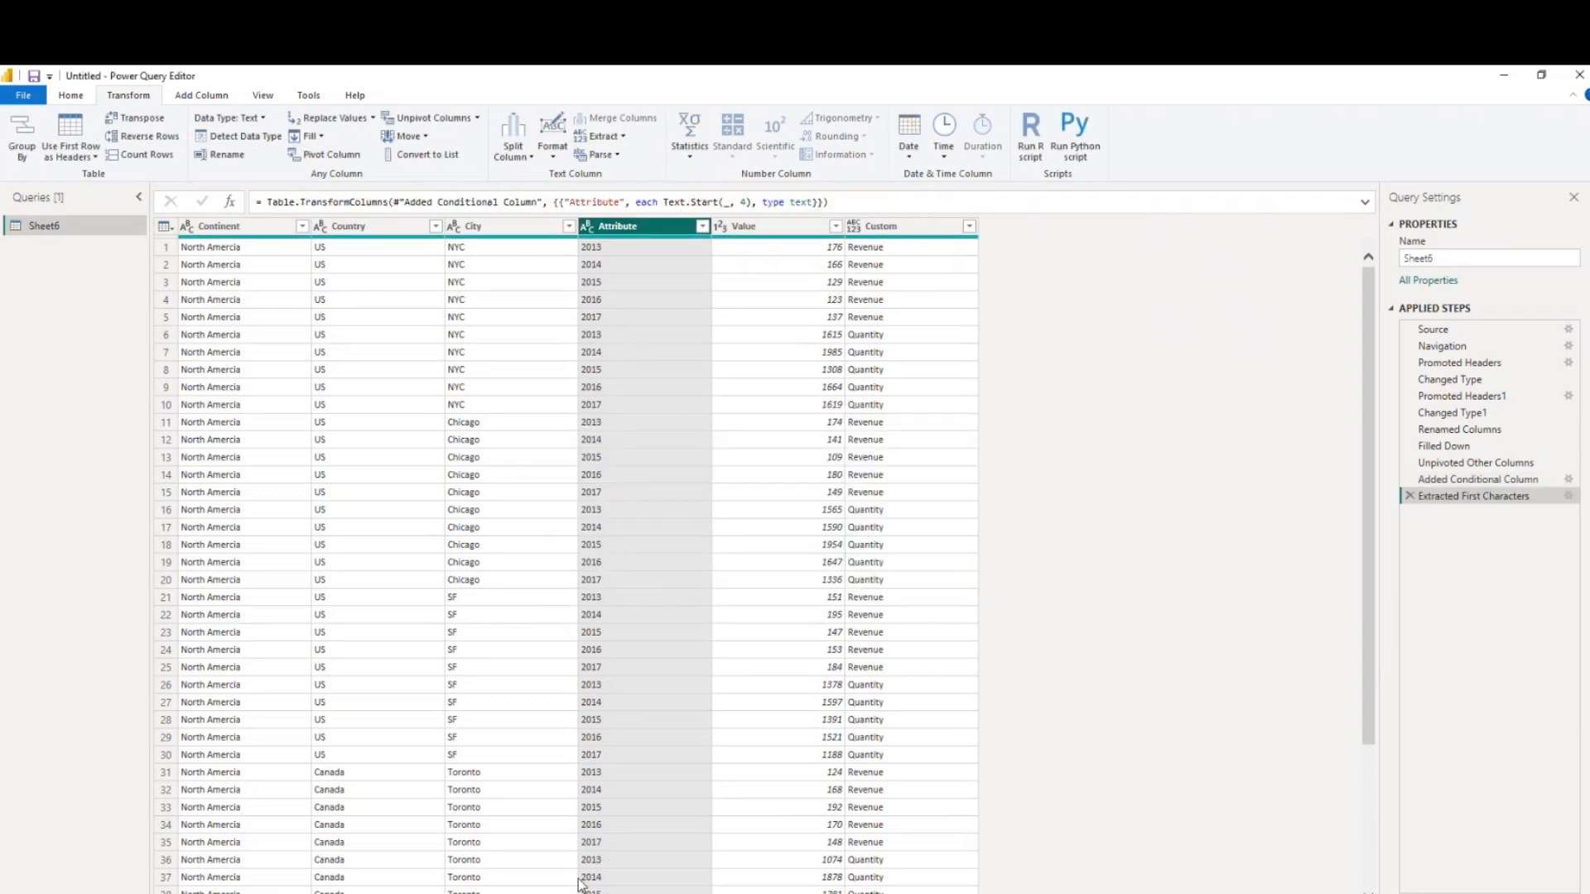
left_click(1409, 496)
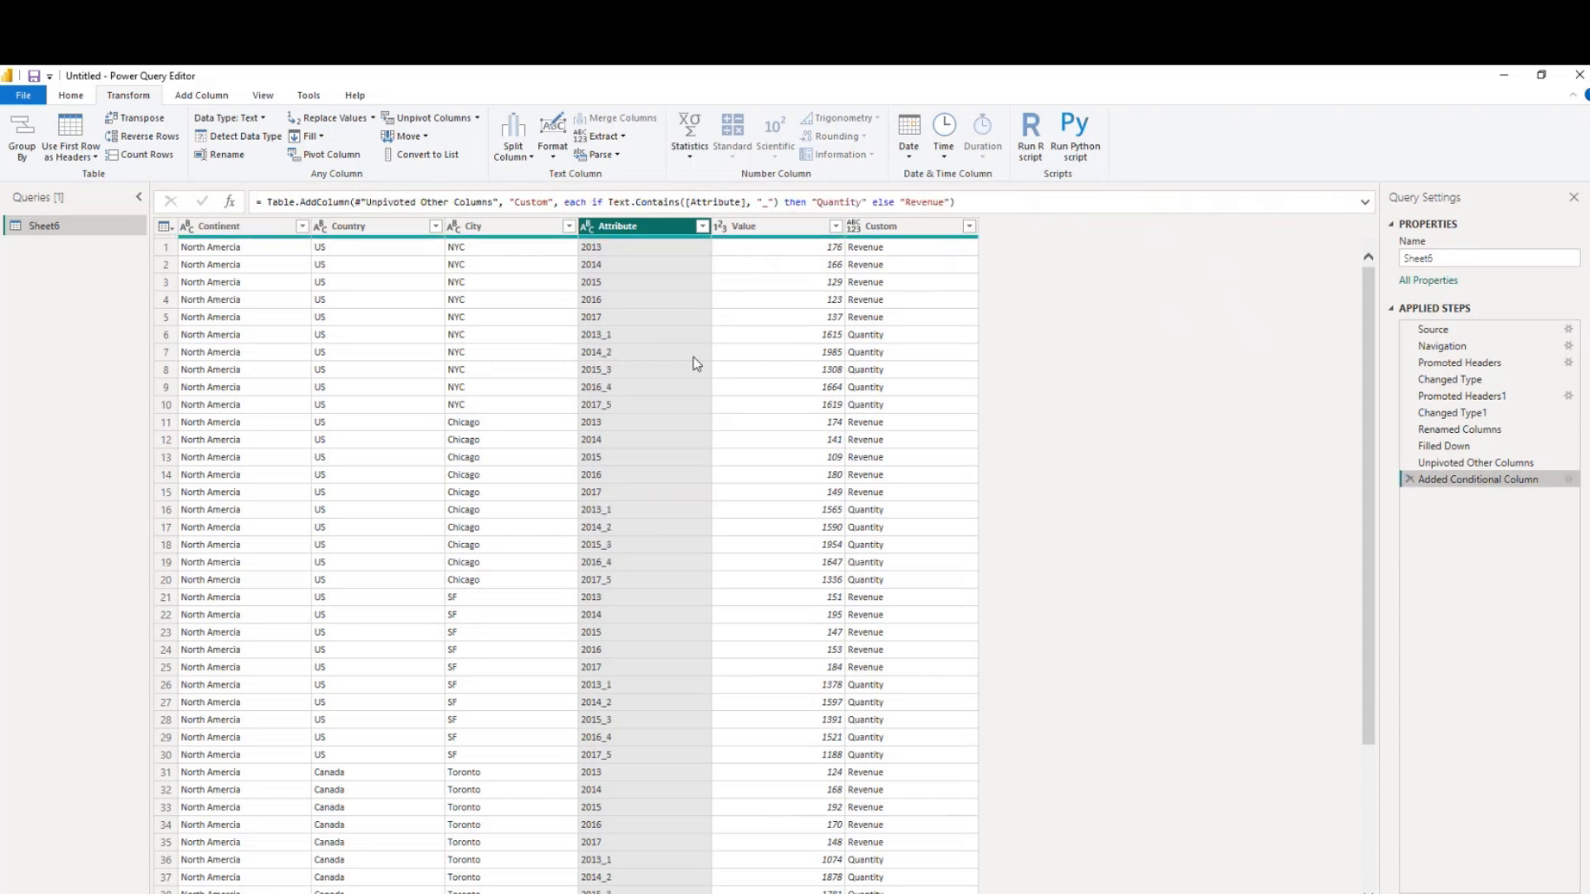
right_click(615, 250)
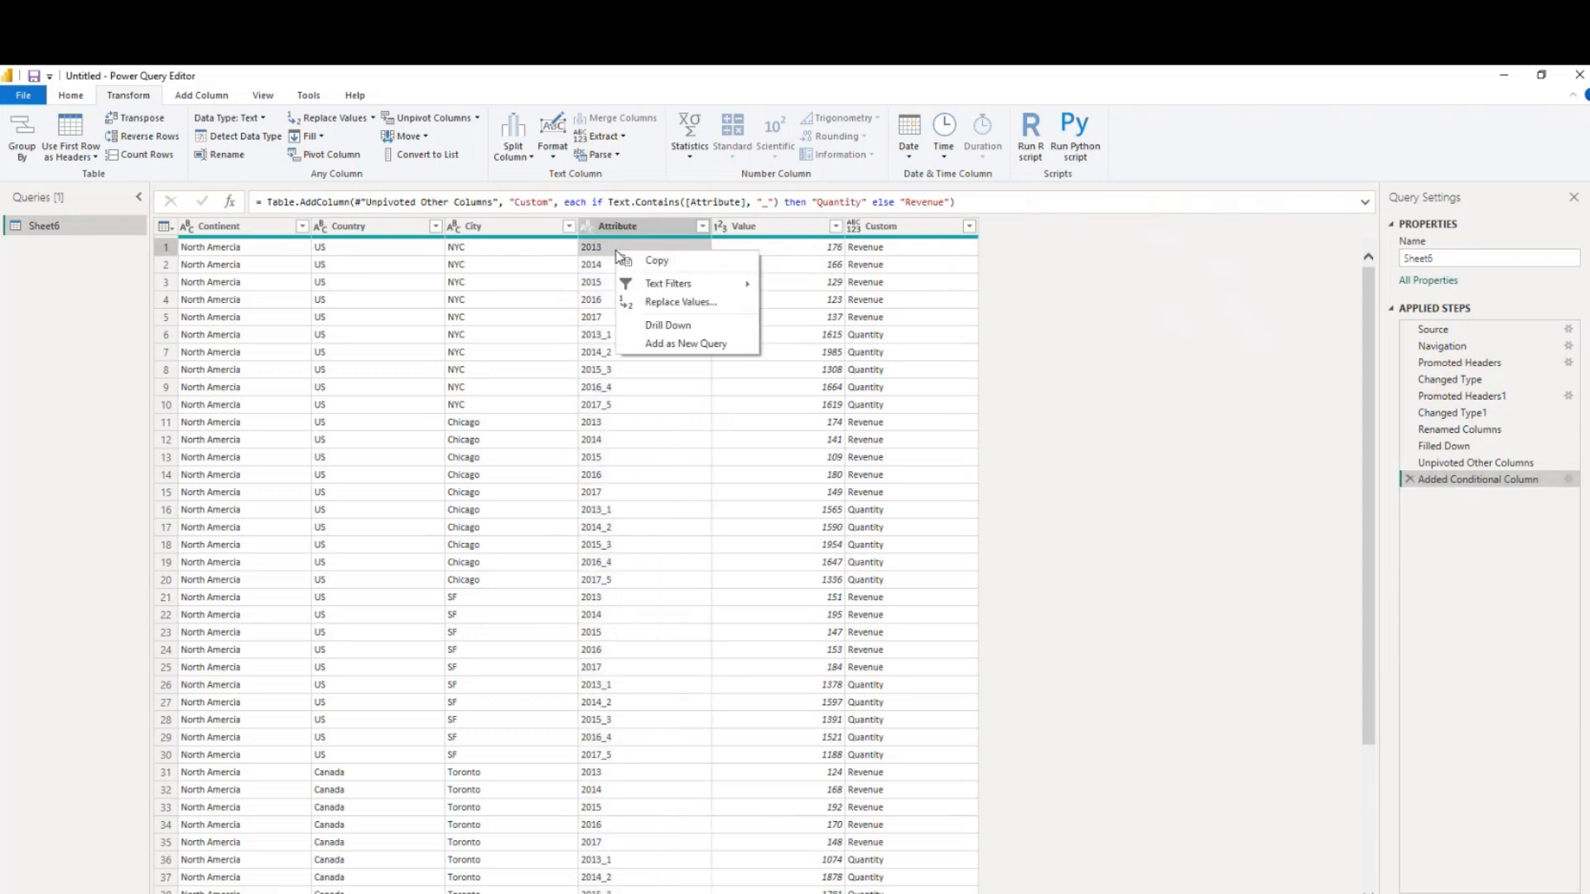
left_click(675, 305)
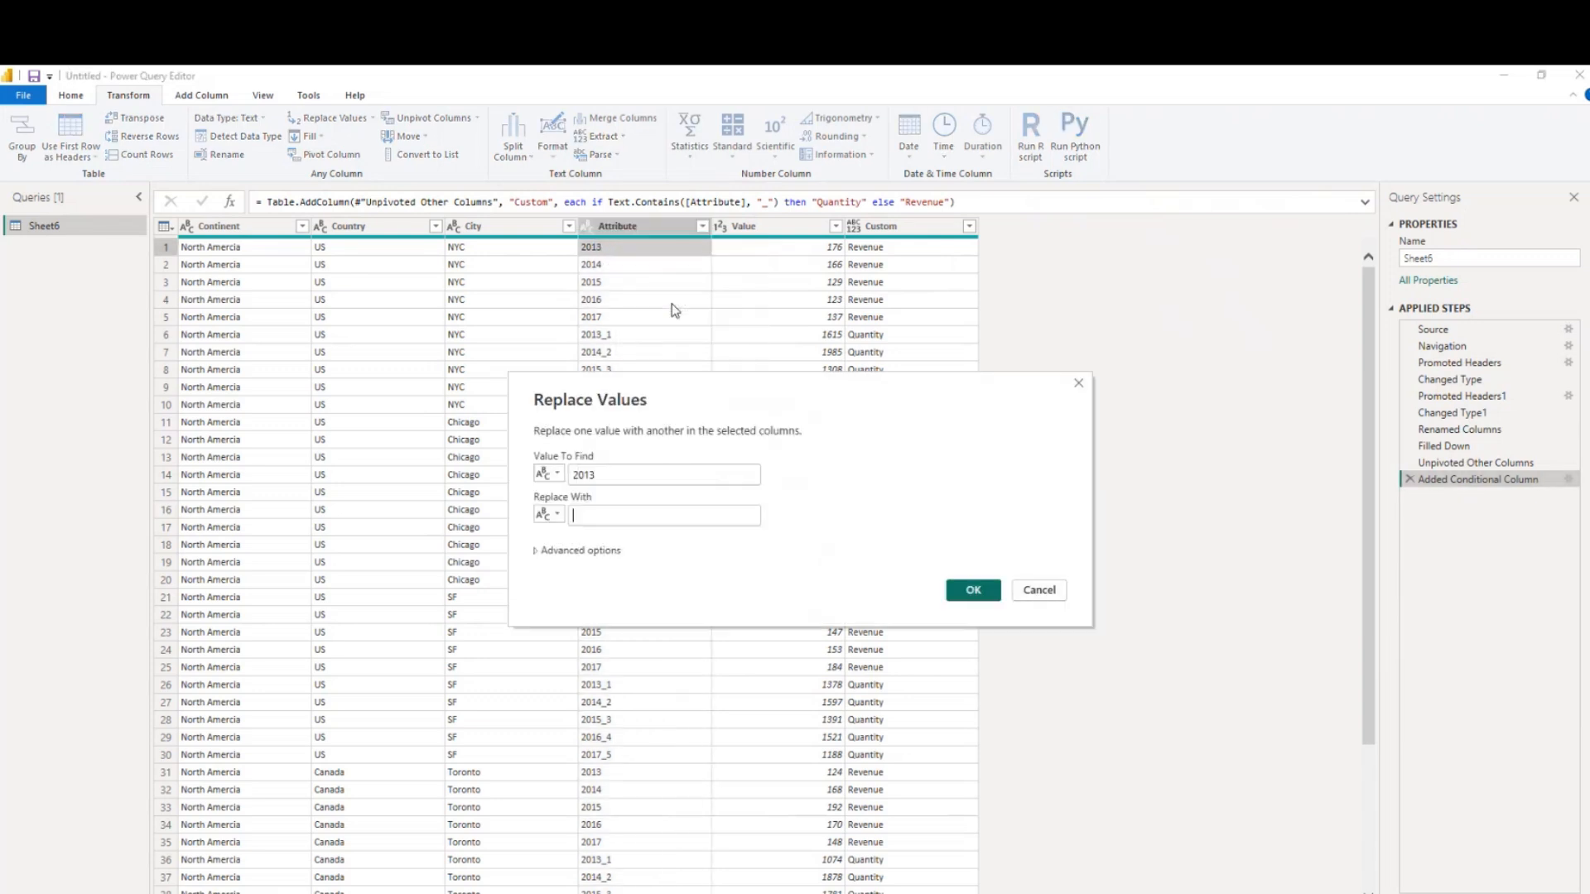
left_click(1032, 592)
Replace the Attribute value 2013_1 with 2013
left_click(618, 334)
right_click(618, 335)
left_click(673, 387)
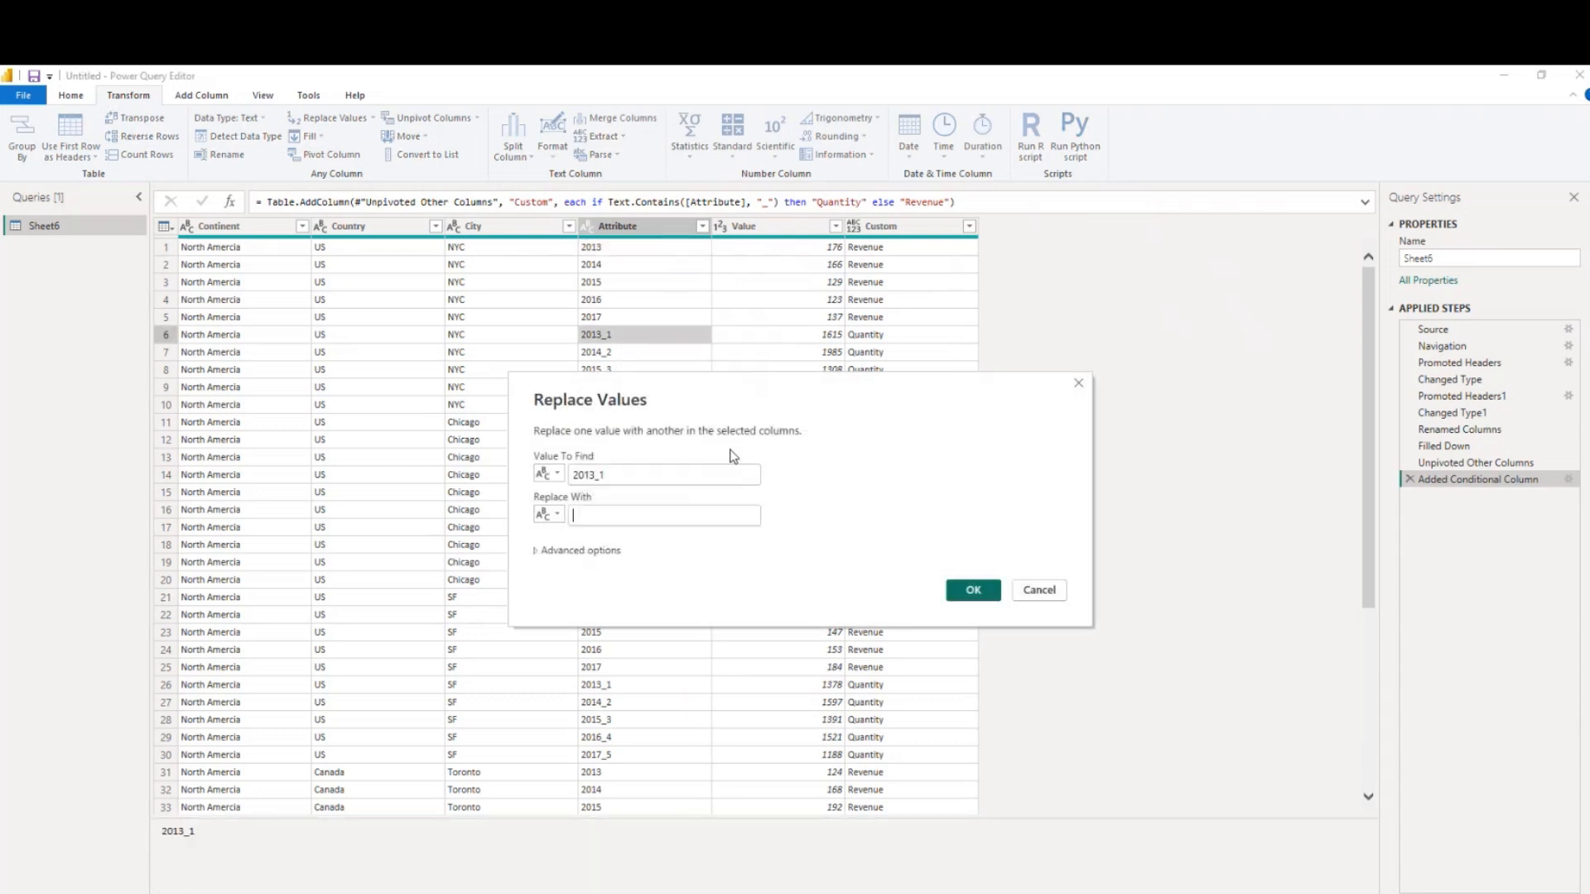
left_click_drag(594, 476, 571, 476)
key("ctrl+c")
left_click(721, 516)
key("ctrl+v")
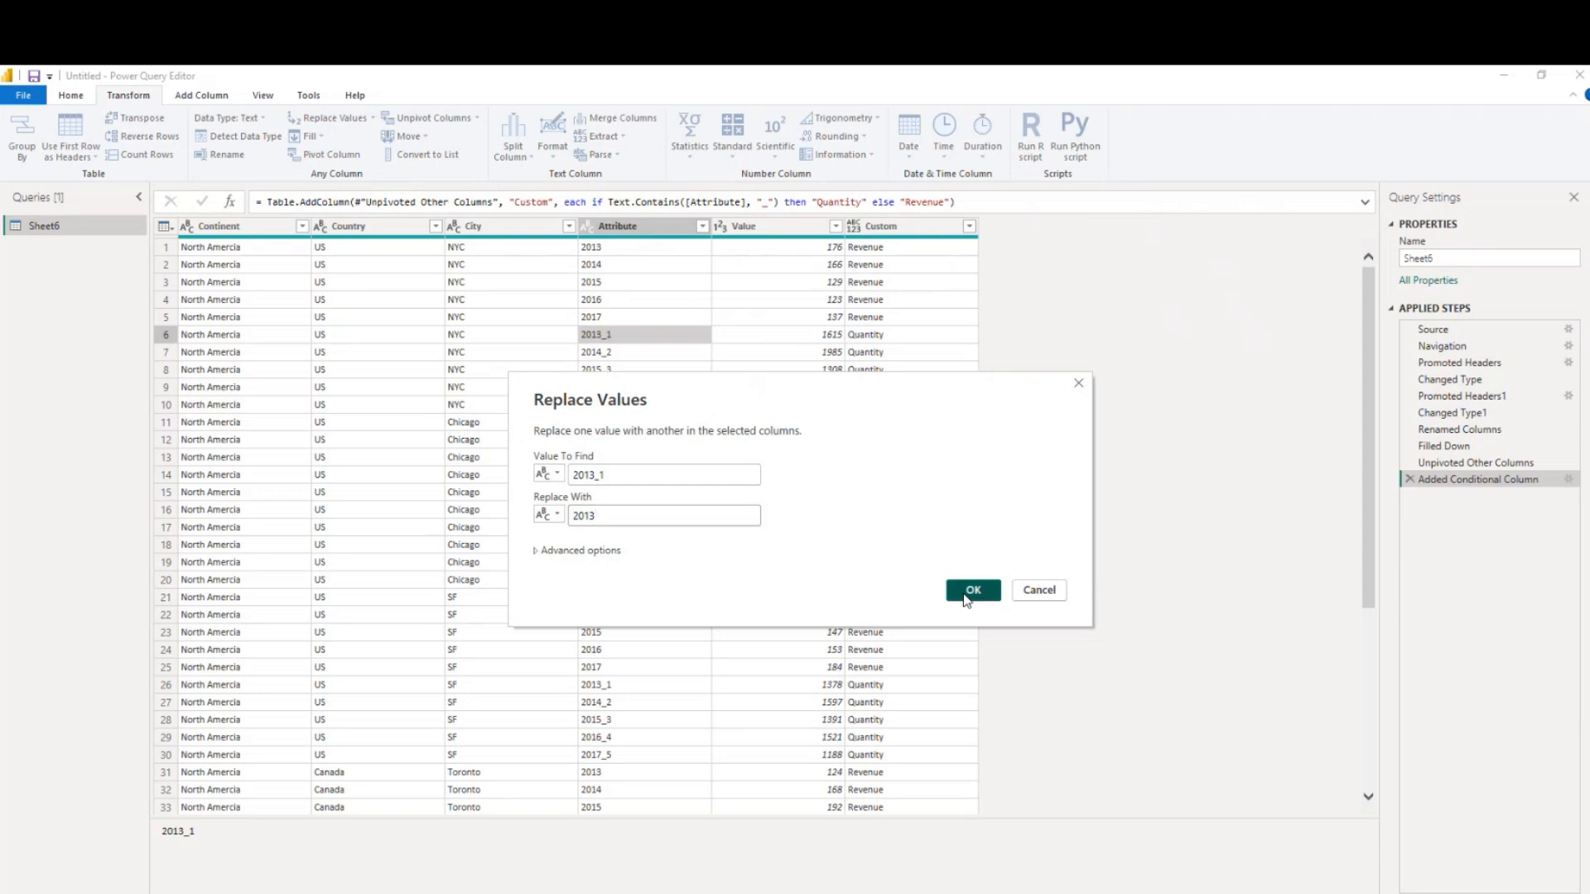
left_click(963, 593)
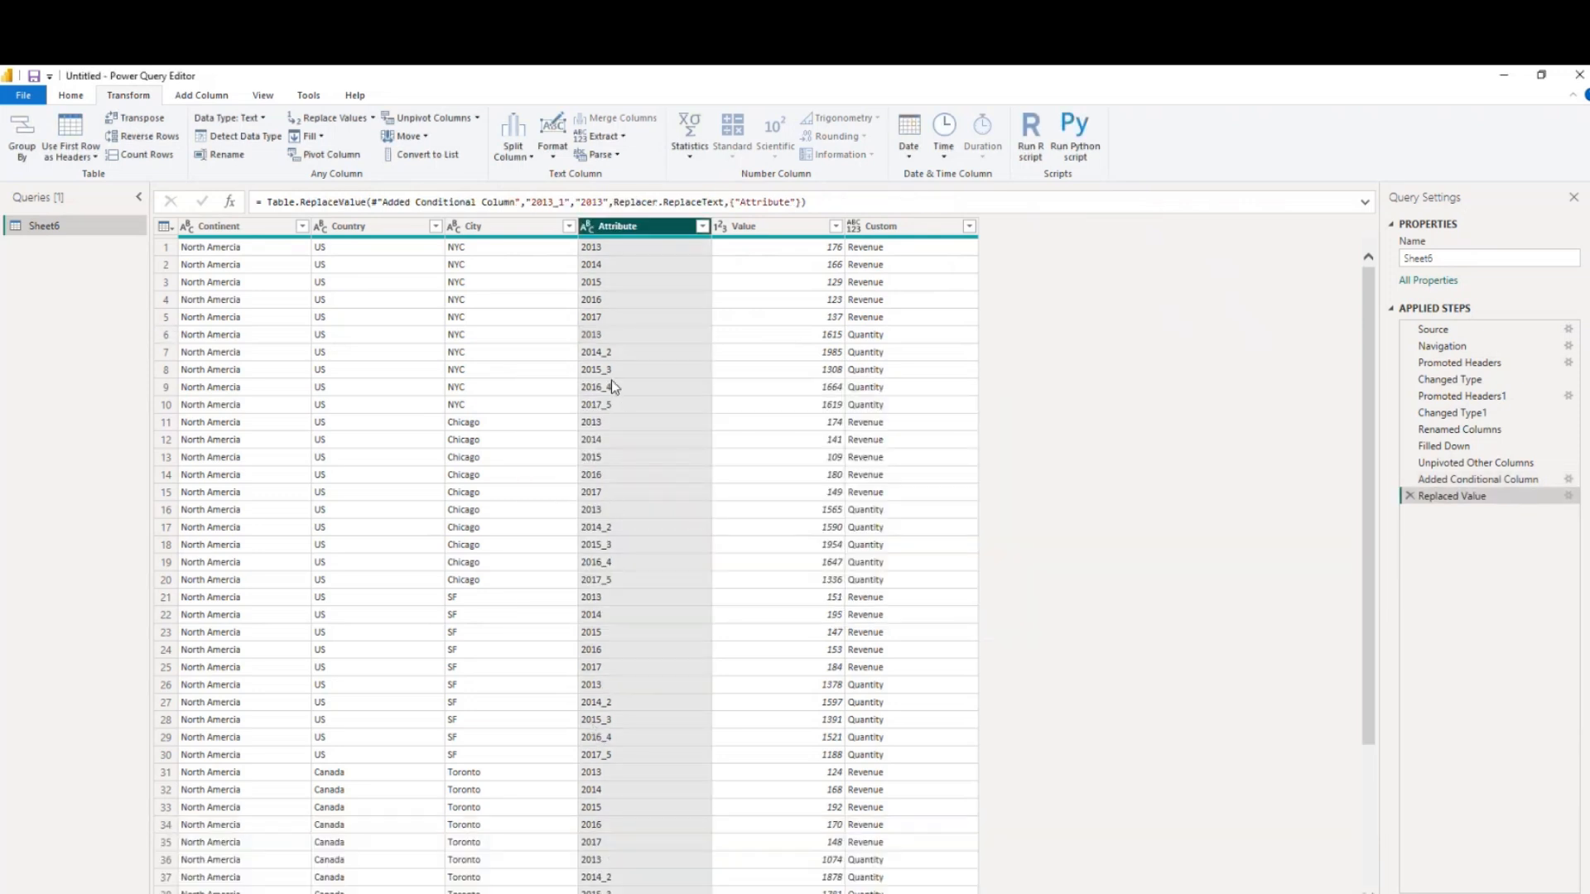
Replace the Attribute value 2014_2 with 2014
right_click(611, 353)
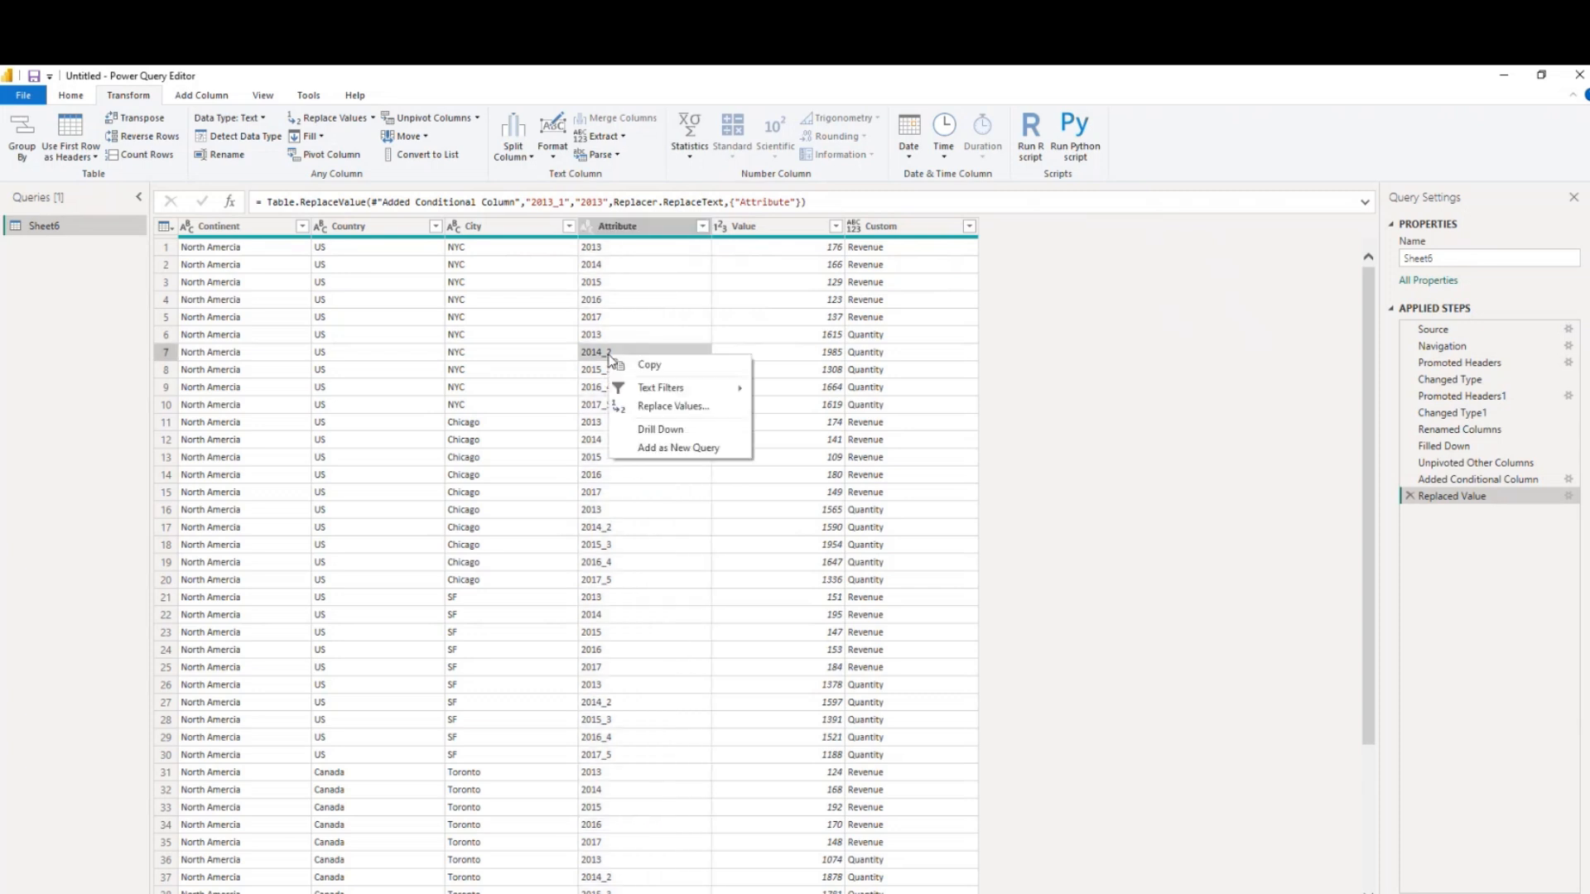
left_click(646, 412)
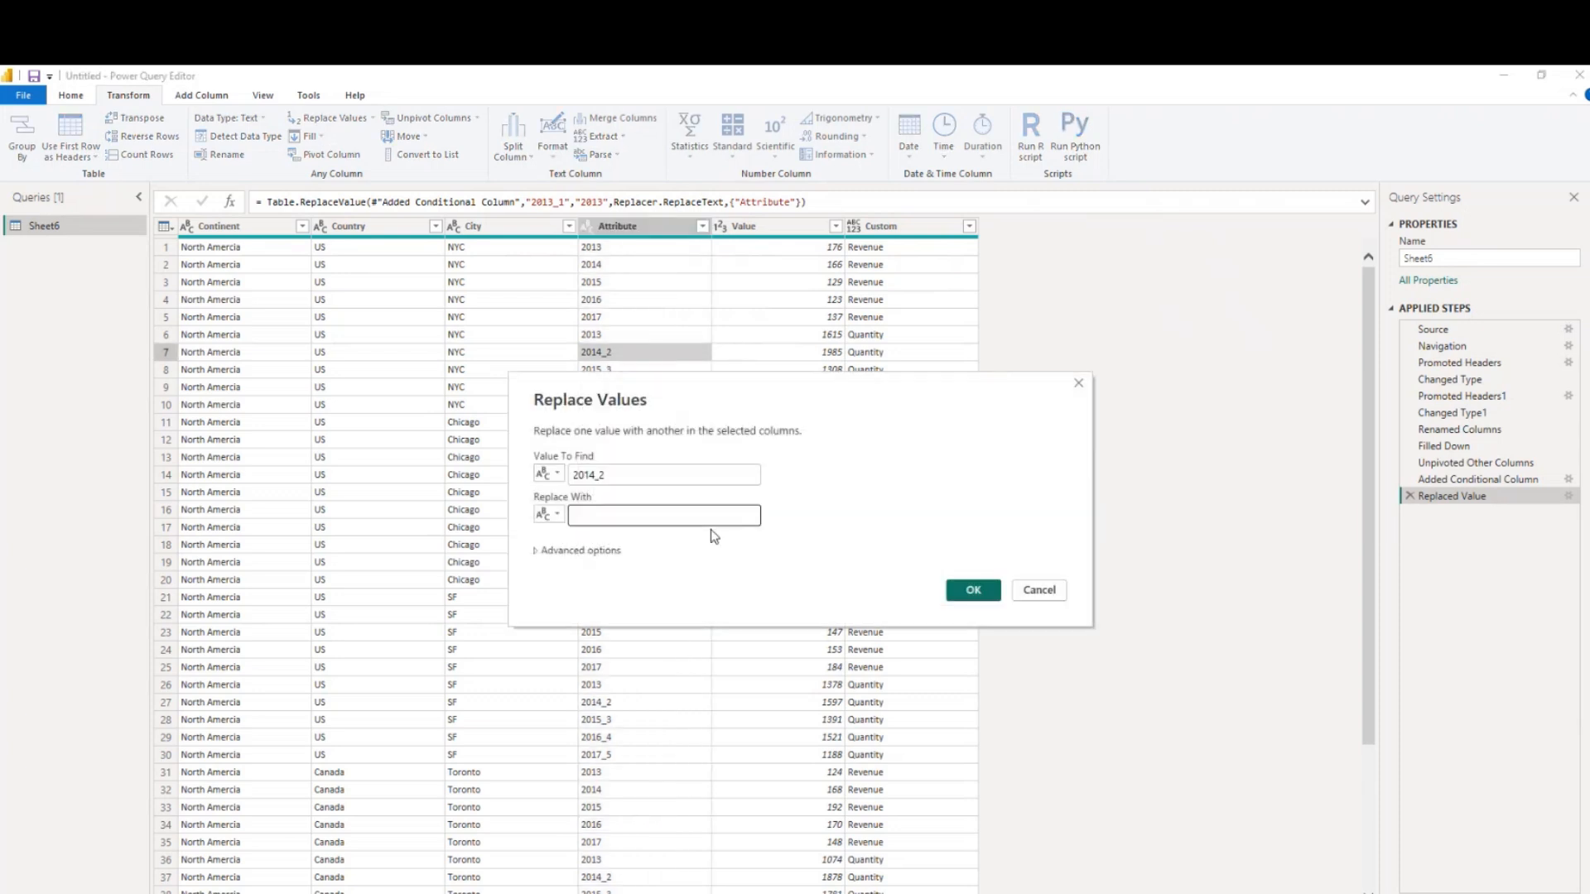
type("2013")
key("BackSpace")
type("4")
left_click(966, 592)
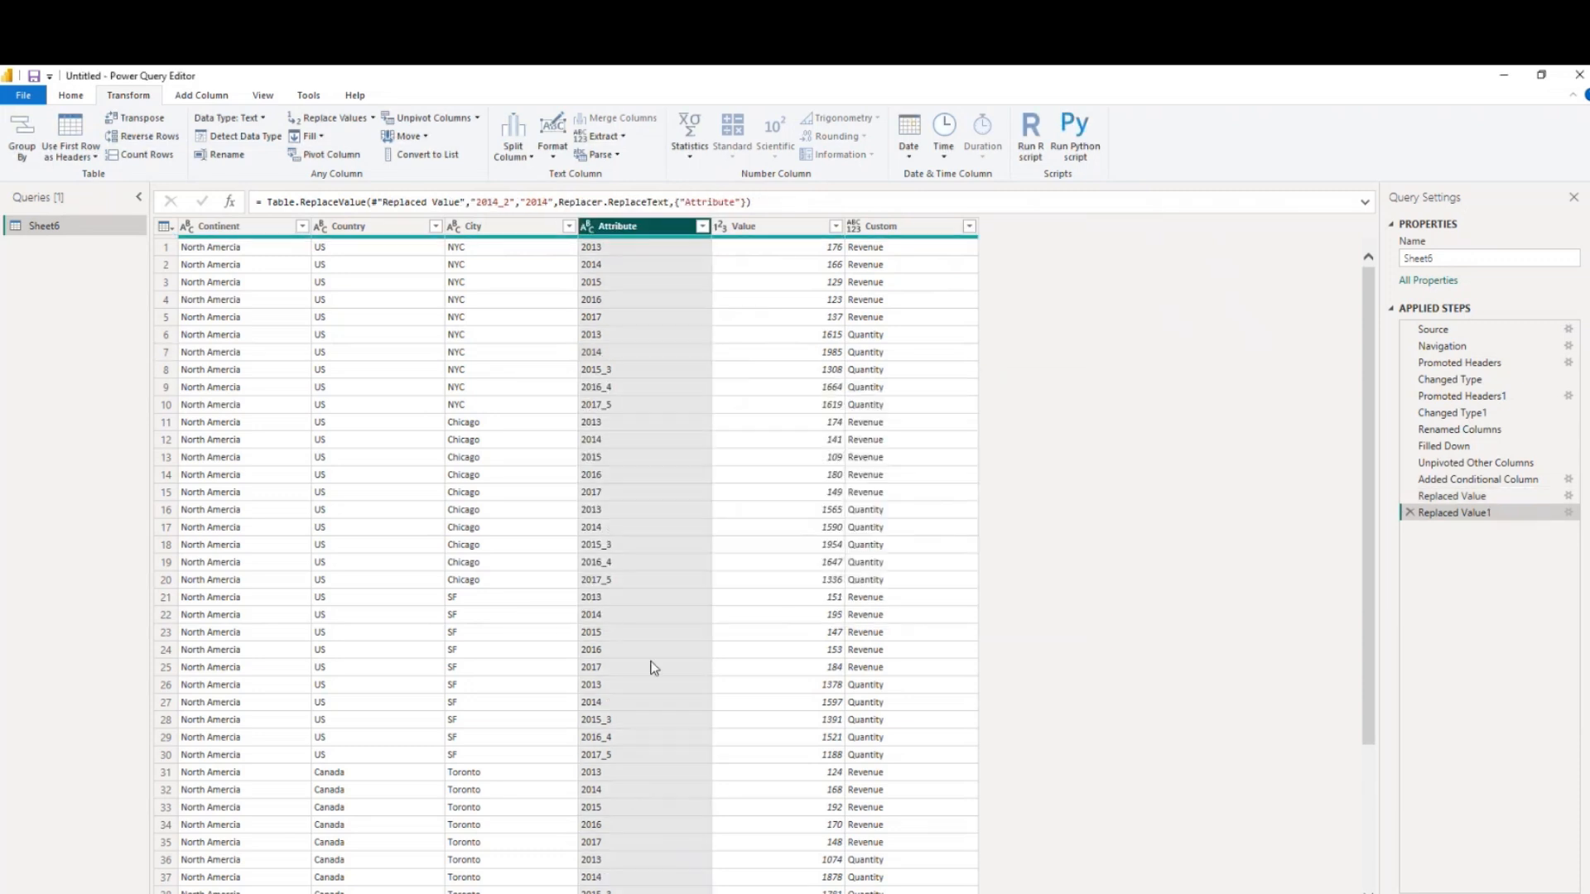
Replace the Attribute value 2015_3 with 2015
right_click(606, 372)
left_click(649, 425)
left_click(600, 518)
type("2014")
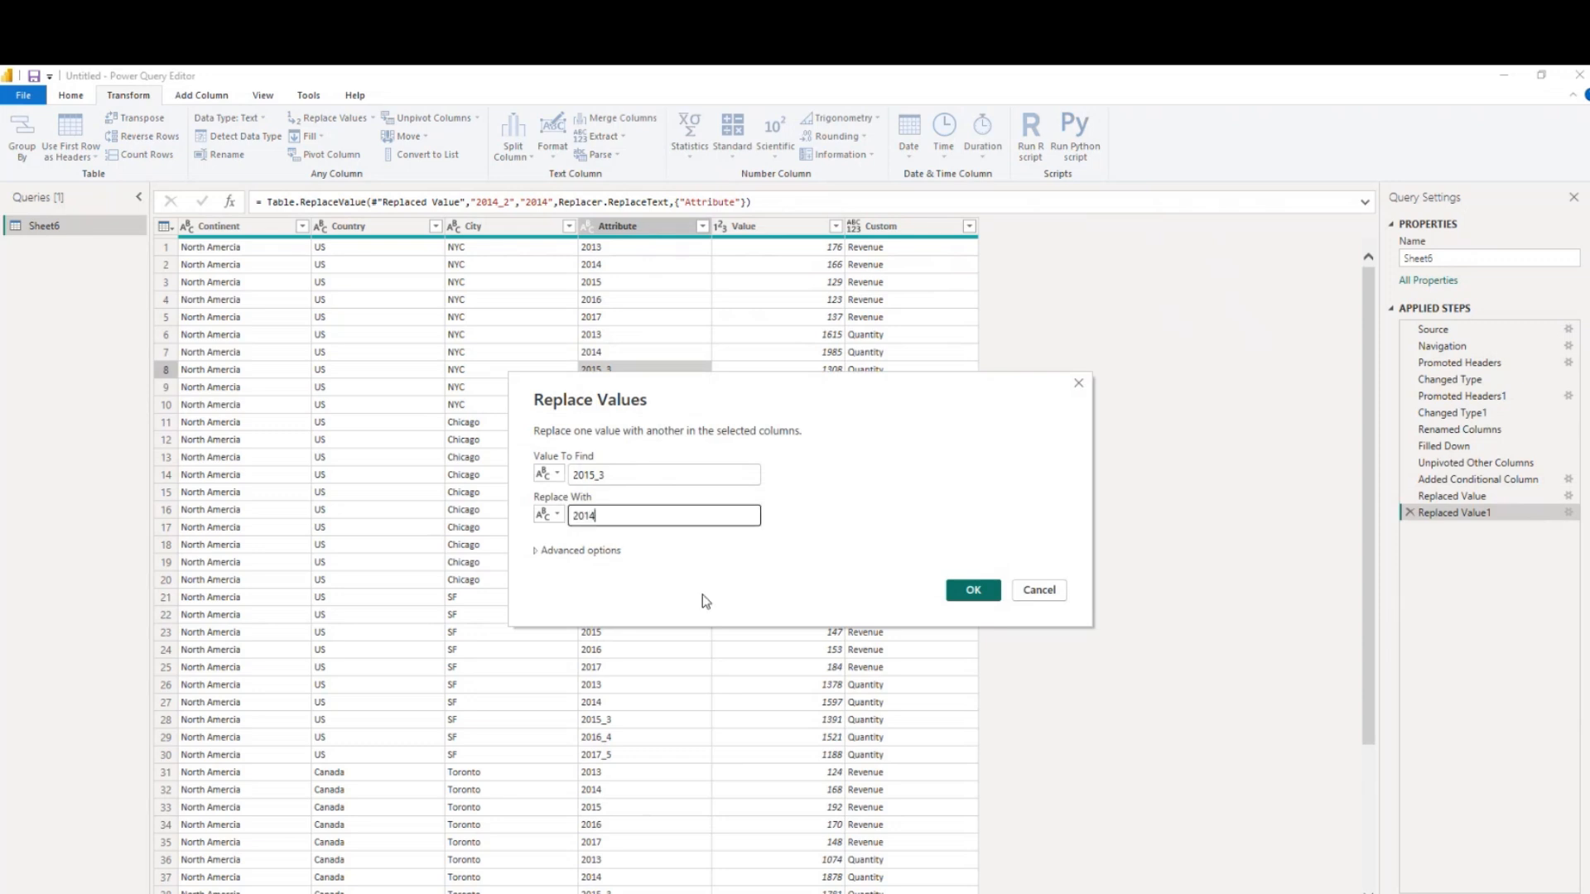
left_click(973, 591)
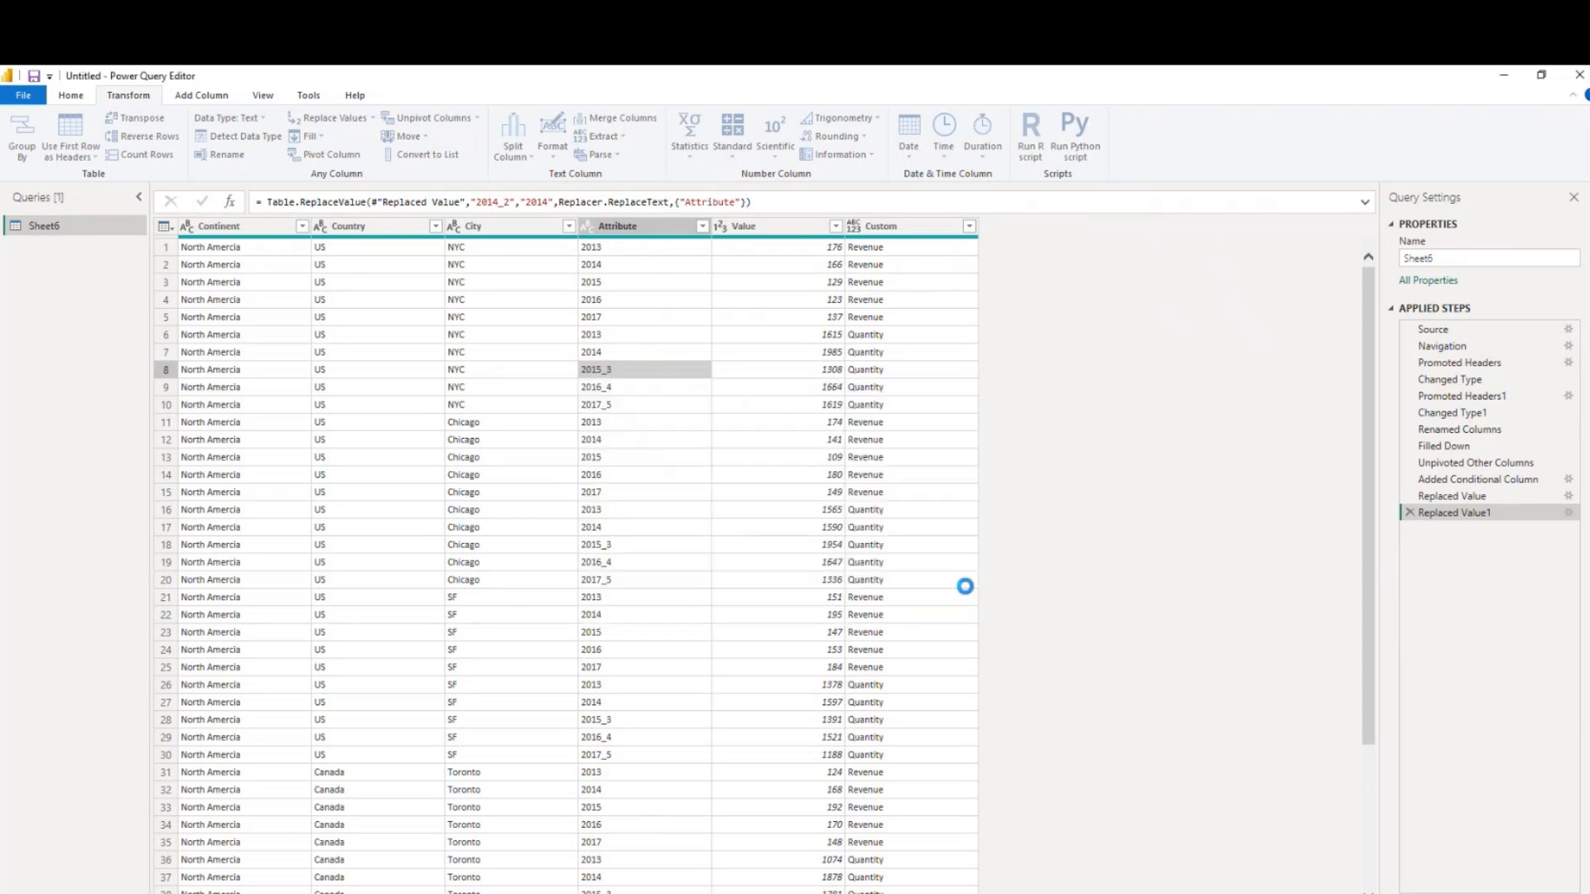
Replace the Attribute value 2016_4 with 2016
left_click(609, 394)
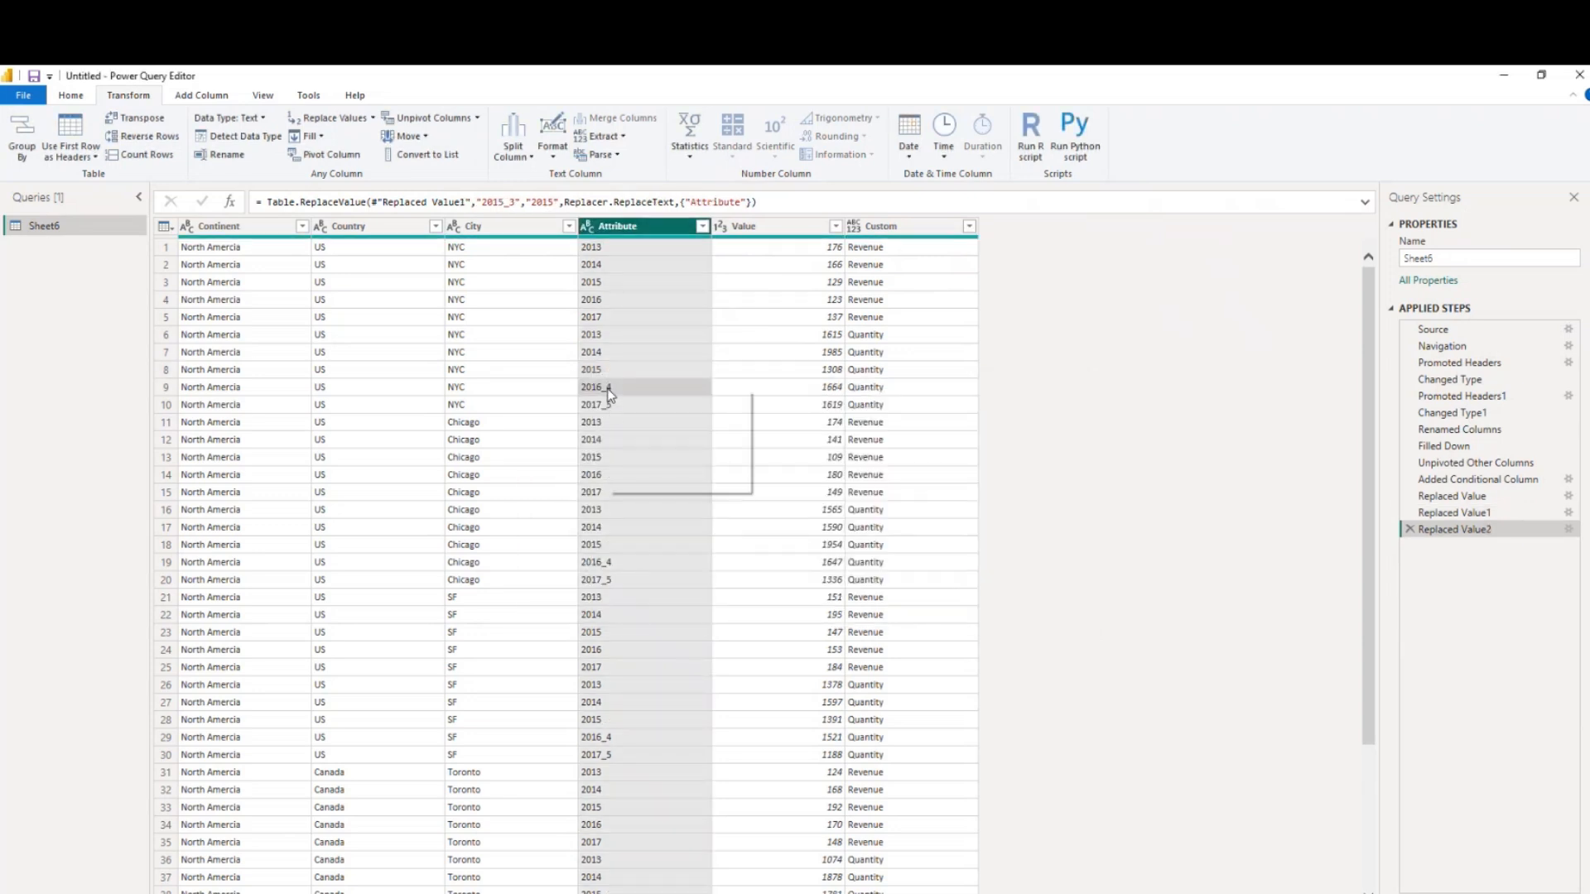
right_click(610, 400)
left_click(657, 440)
type("20136")
left_click(975, 591)
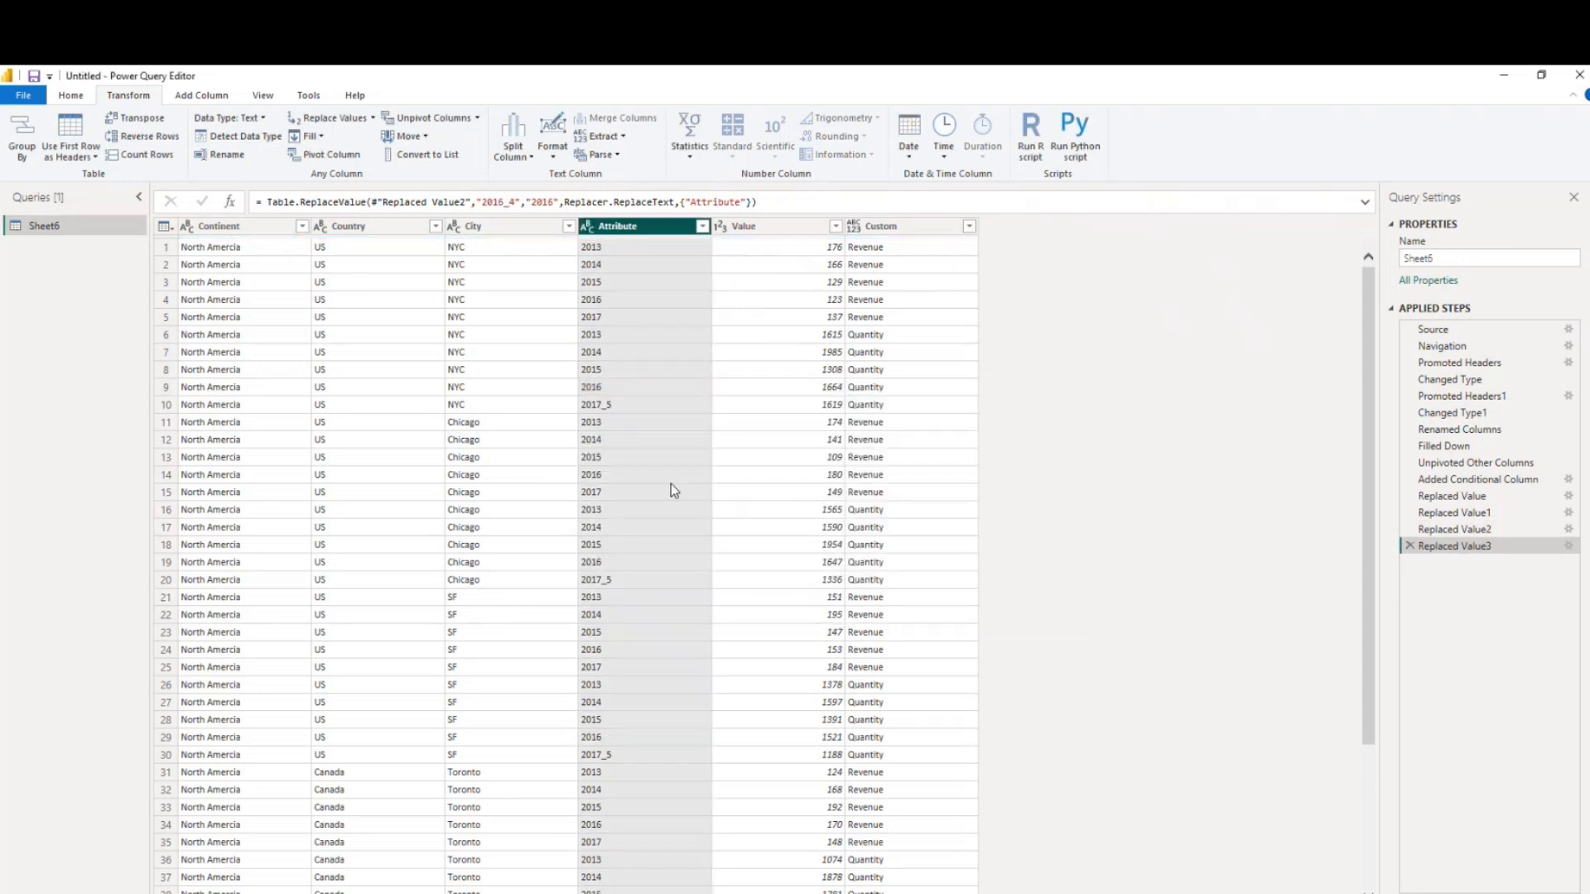
Replace the Attribute value 2017_5 with 2017
left_click(623, 406)
right_click(623, 406)
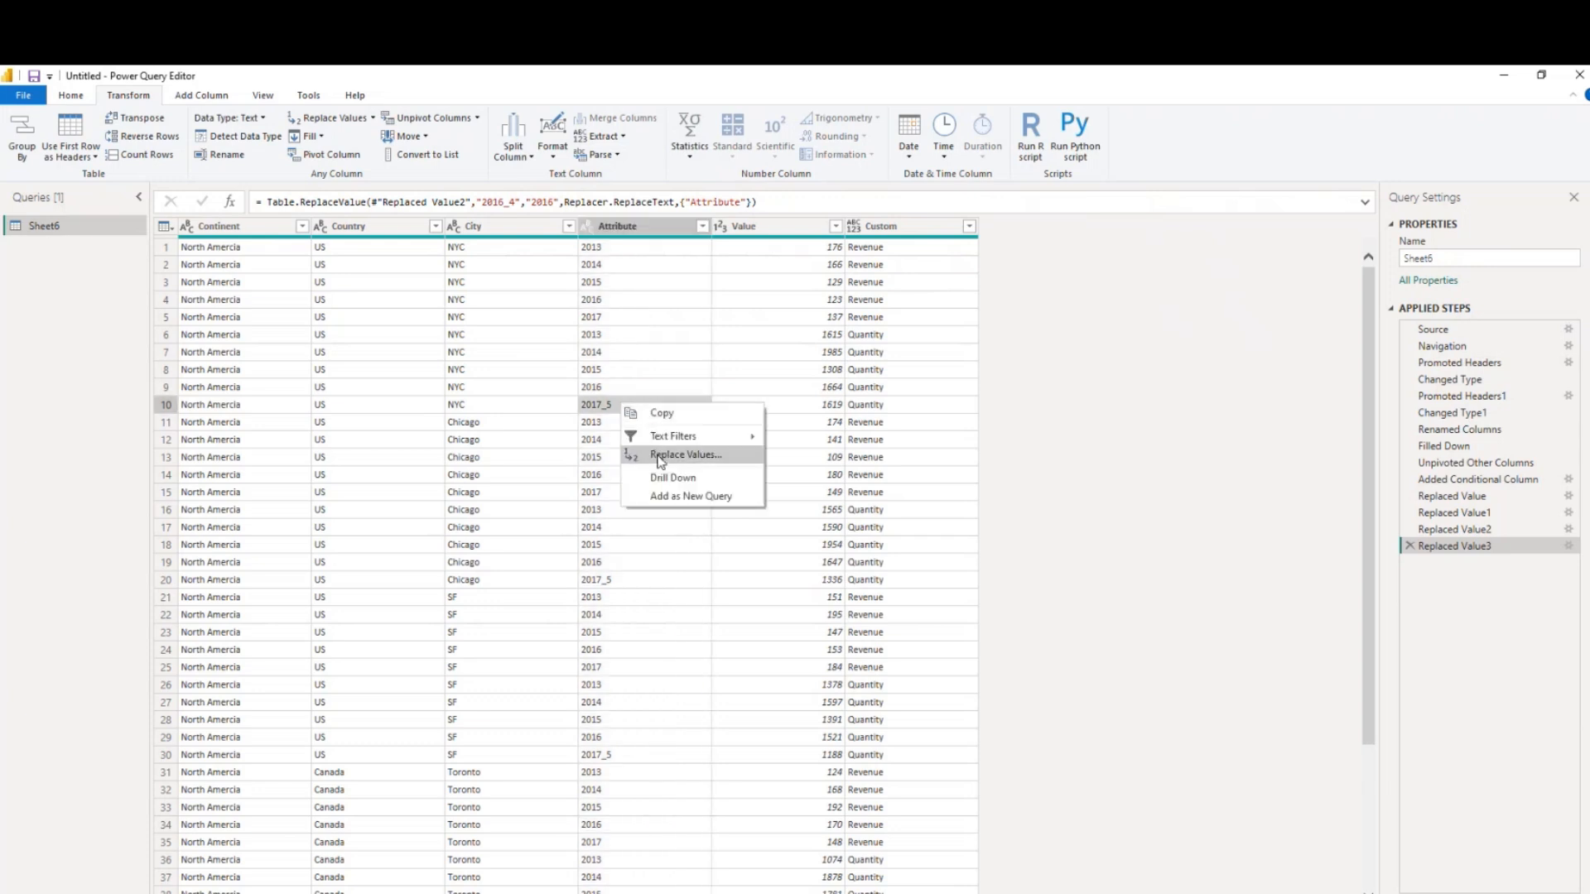
left_click(661, 455)
type("2013")
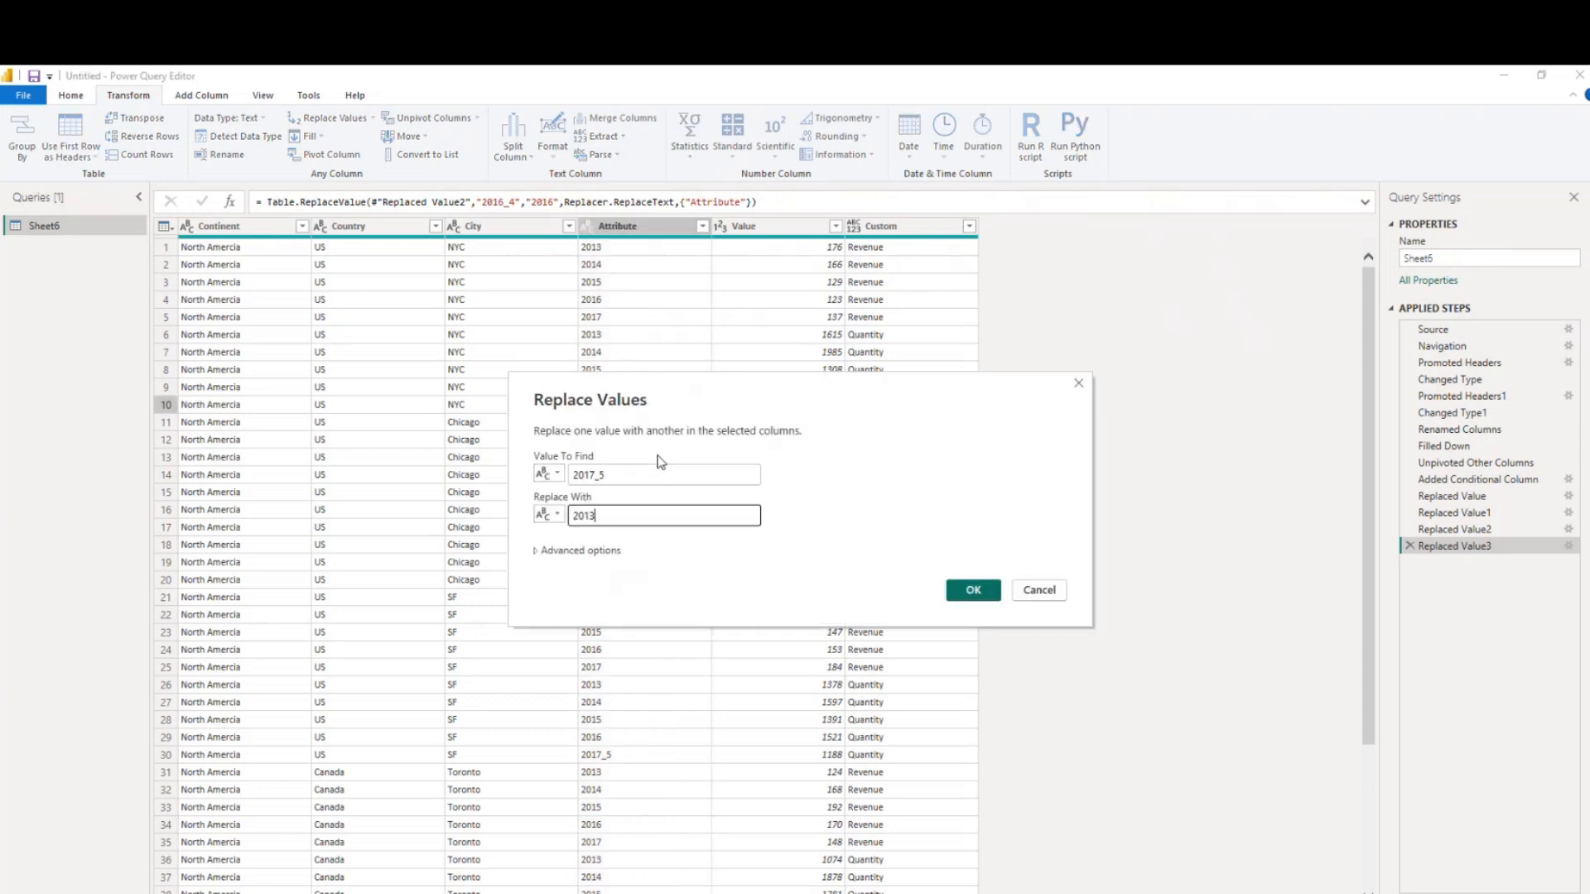
type("7")
left_click(973, 591)
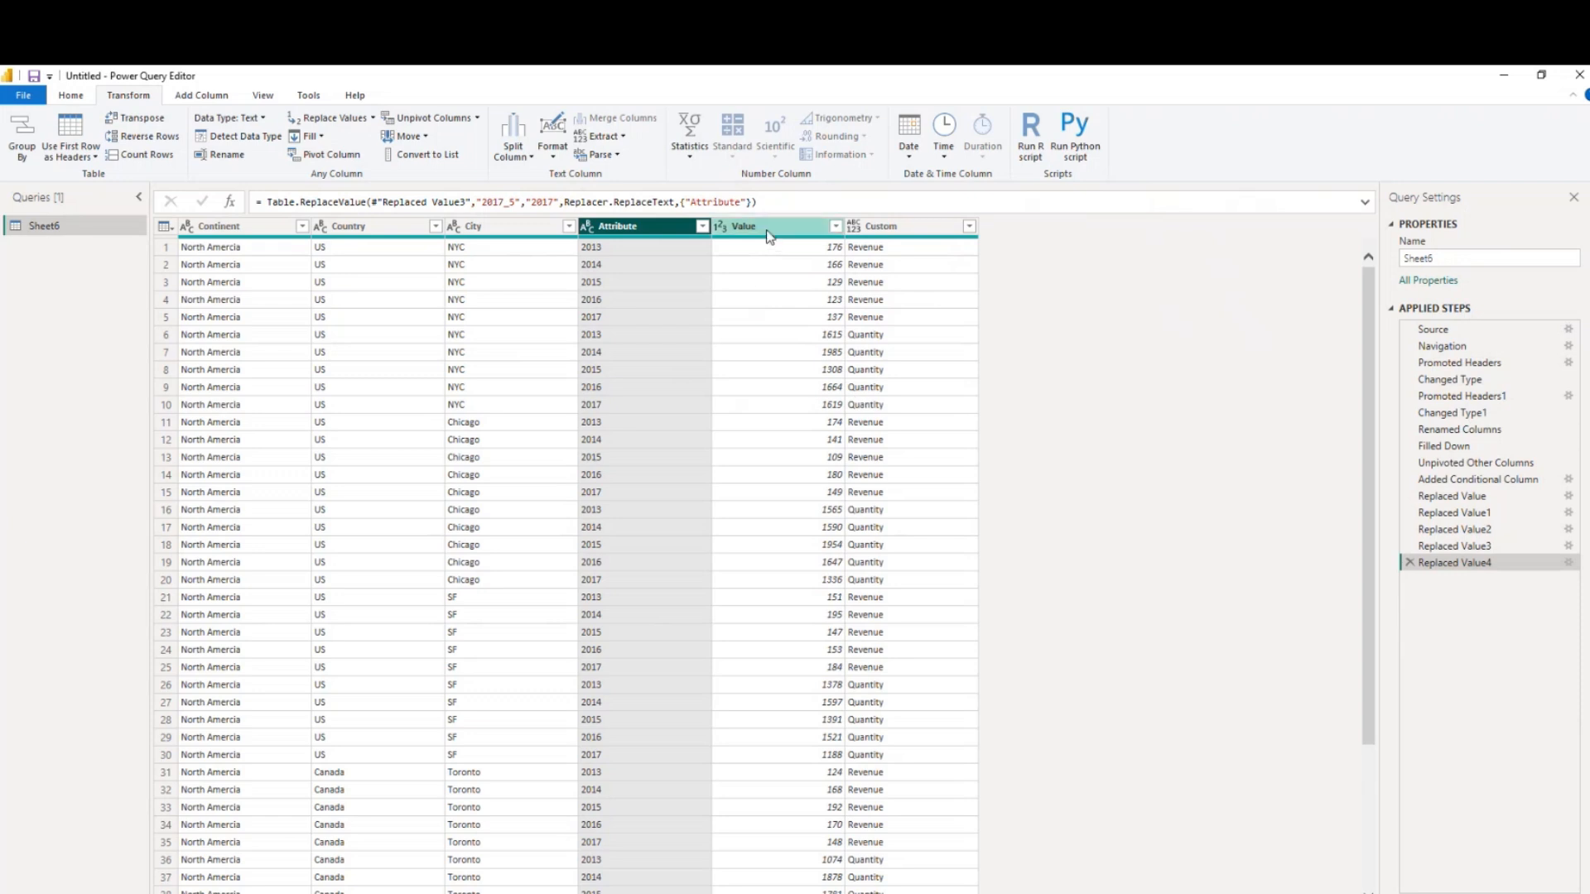
Pivot the Custom column using Value as the values column with Don't Aggregate
left_click(909, 235)
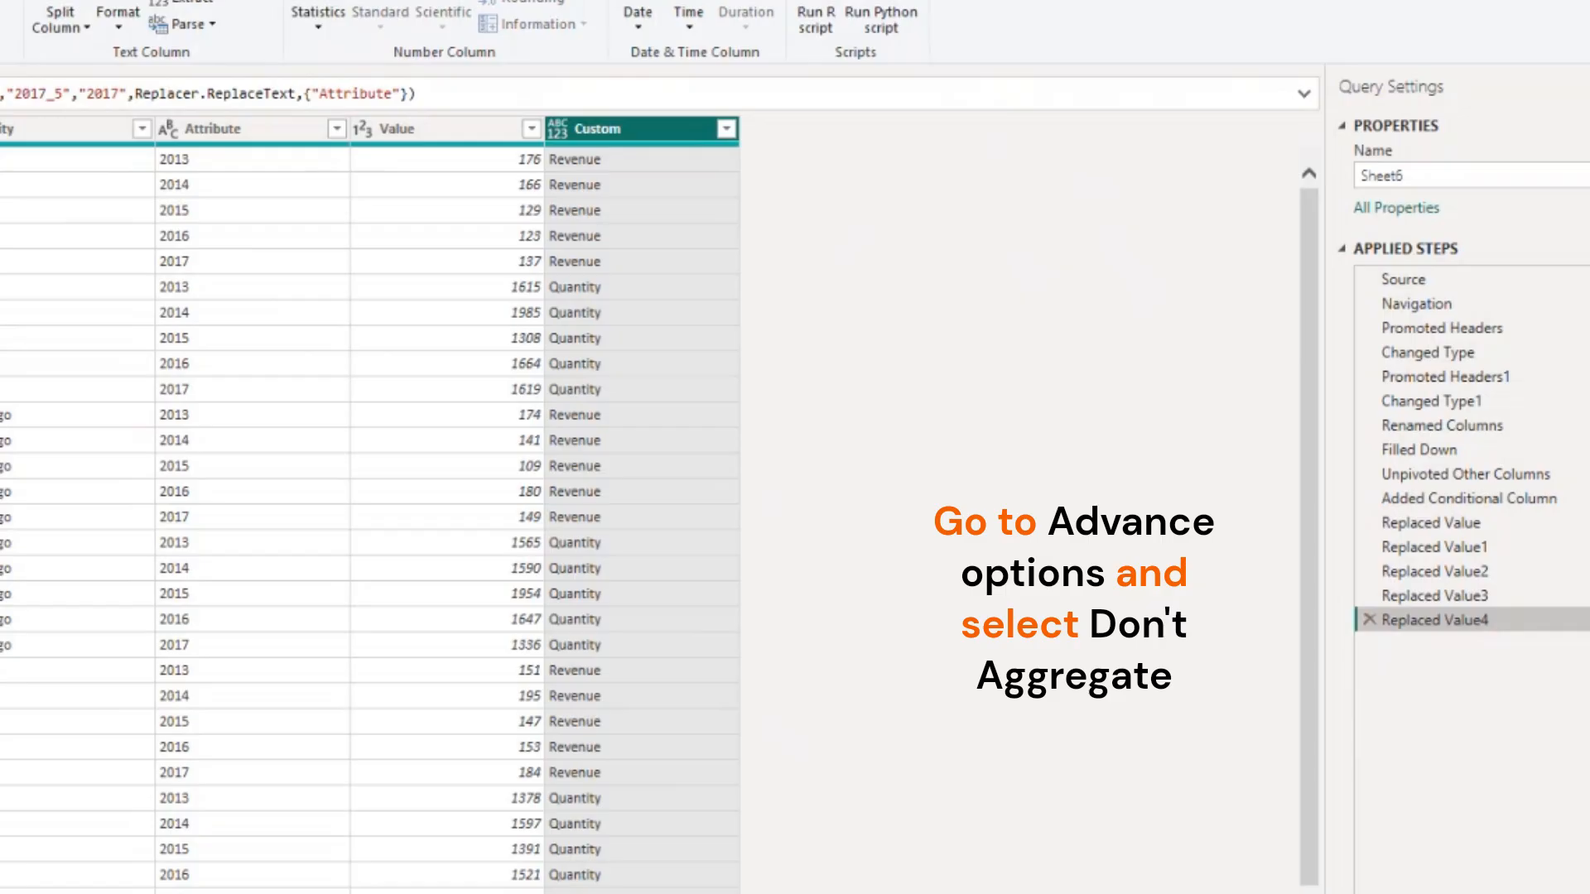
left_click(331, 154)
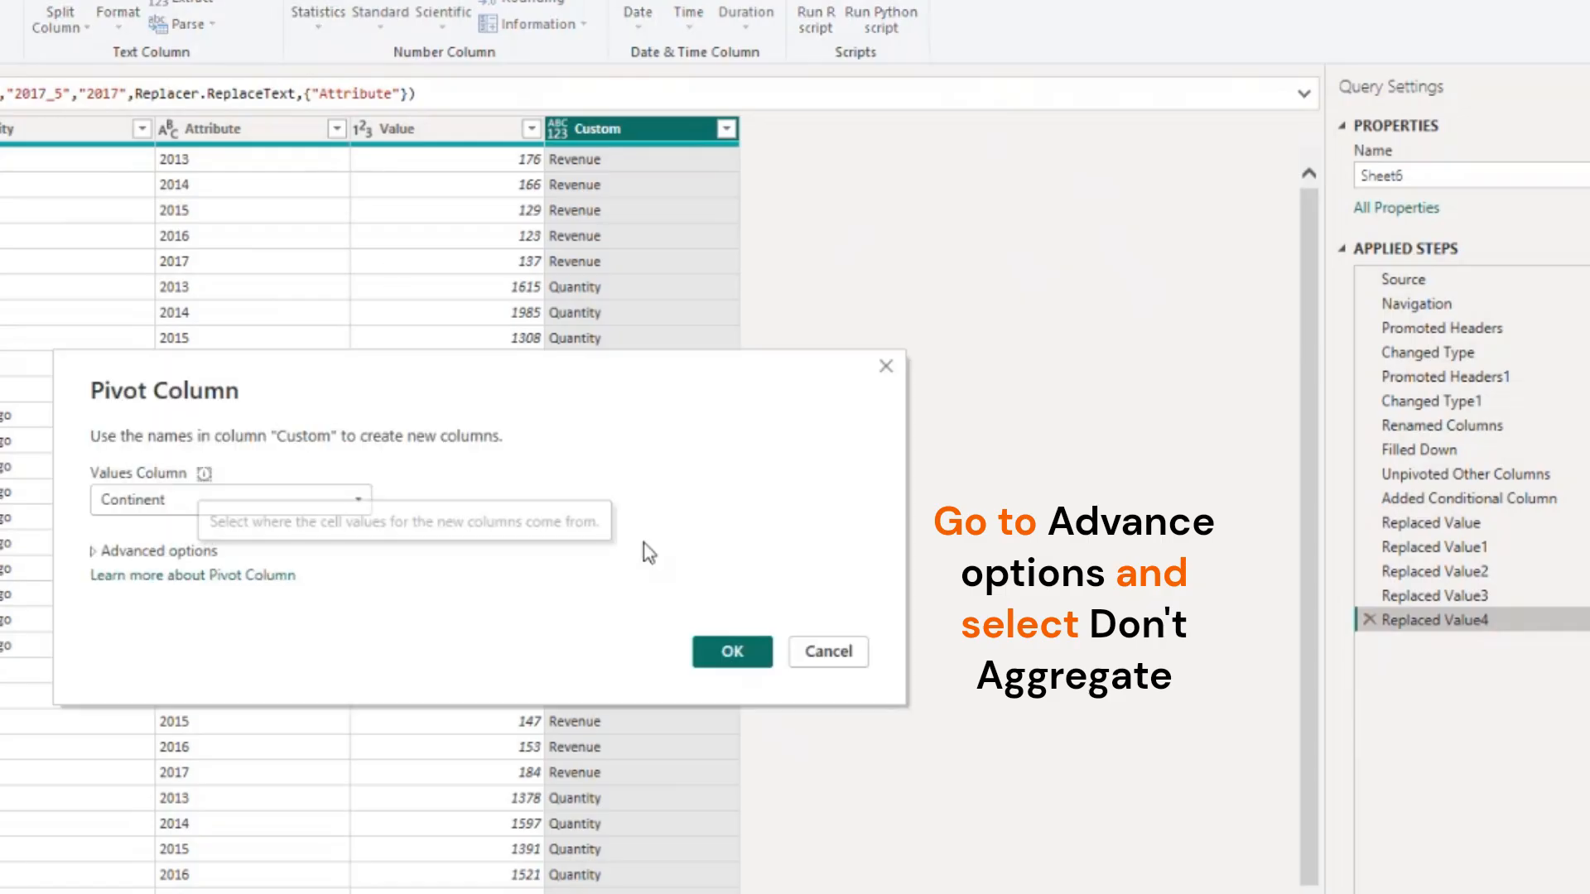
left_click(158, 500)
left_click(170, 626)
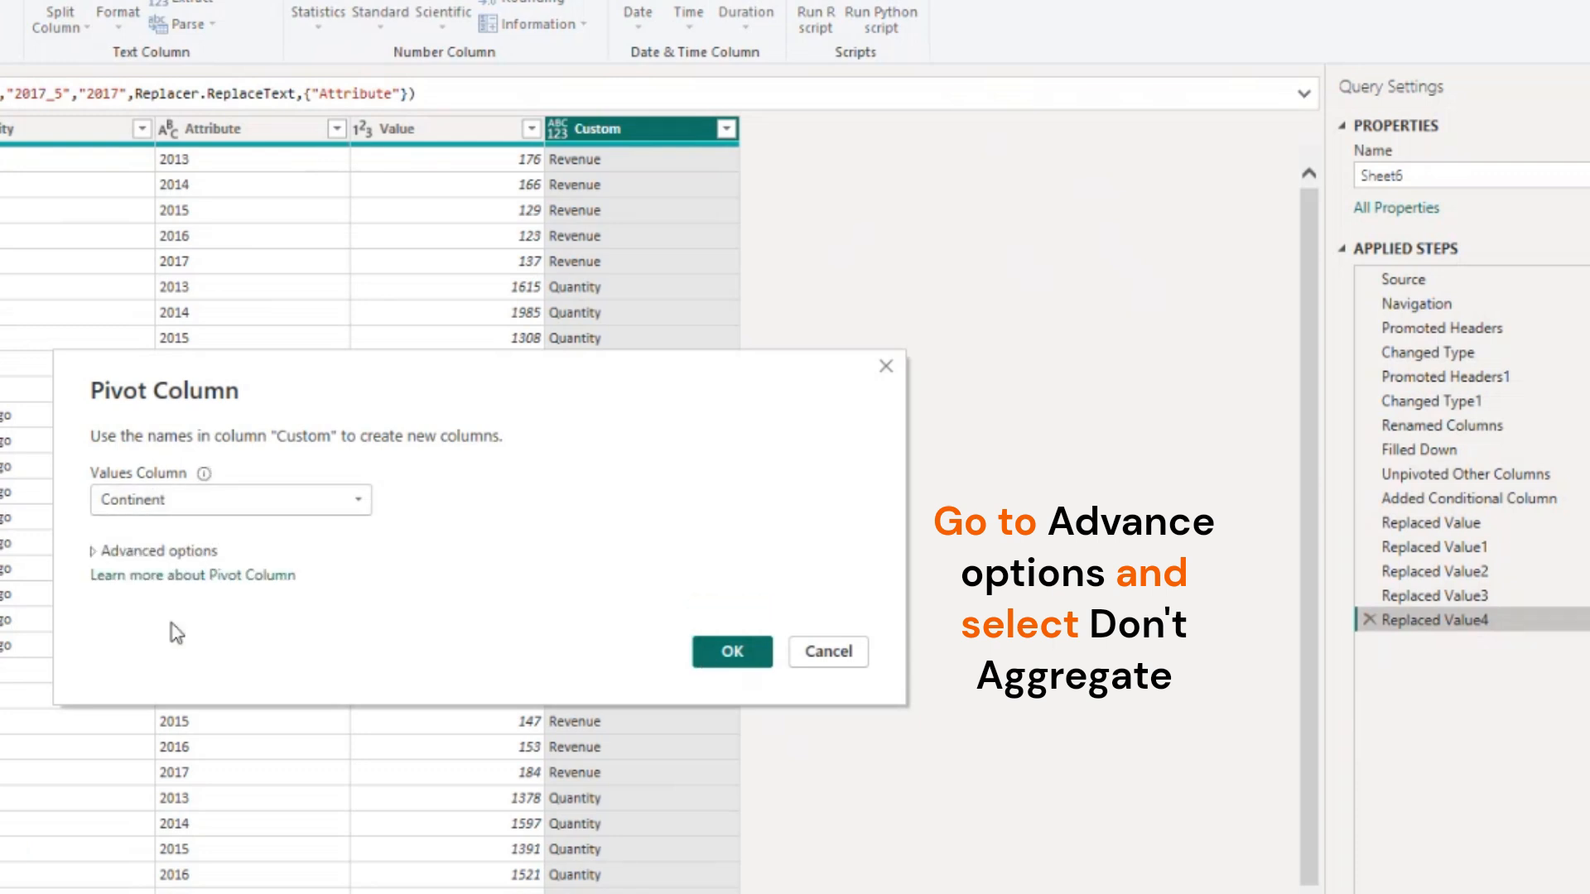
left_click(95, 552)
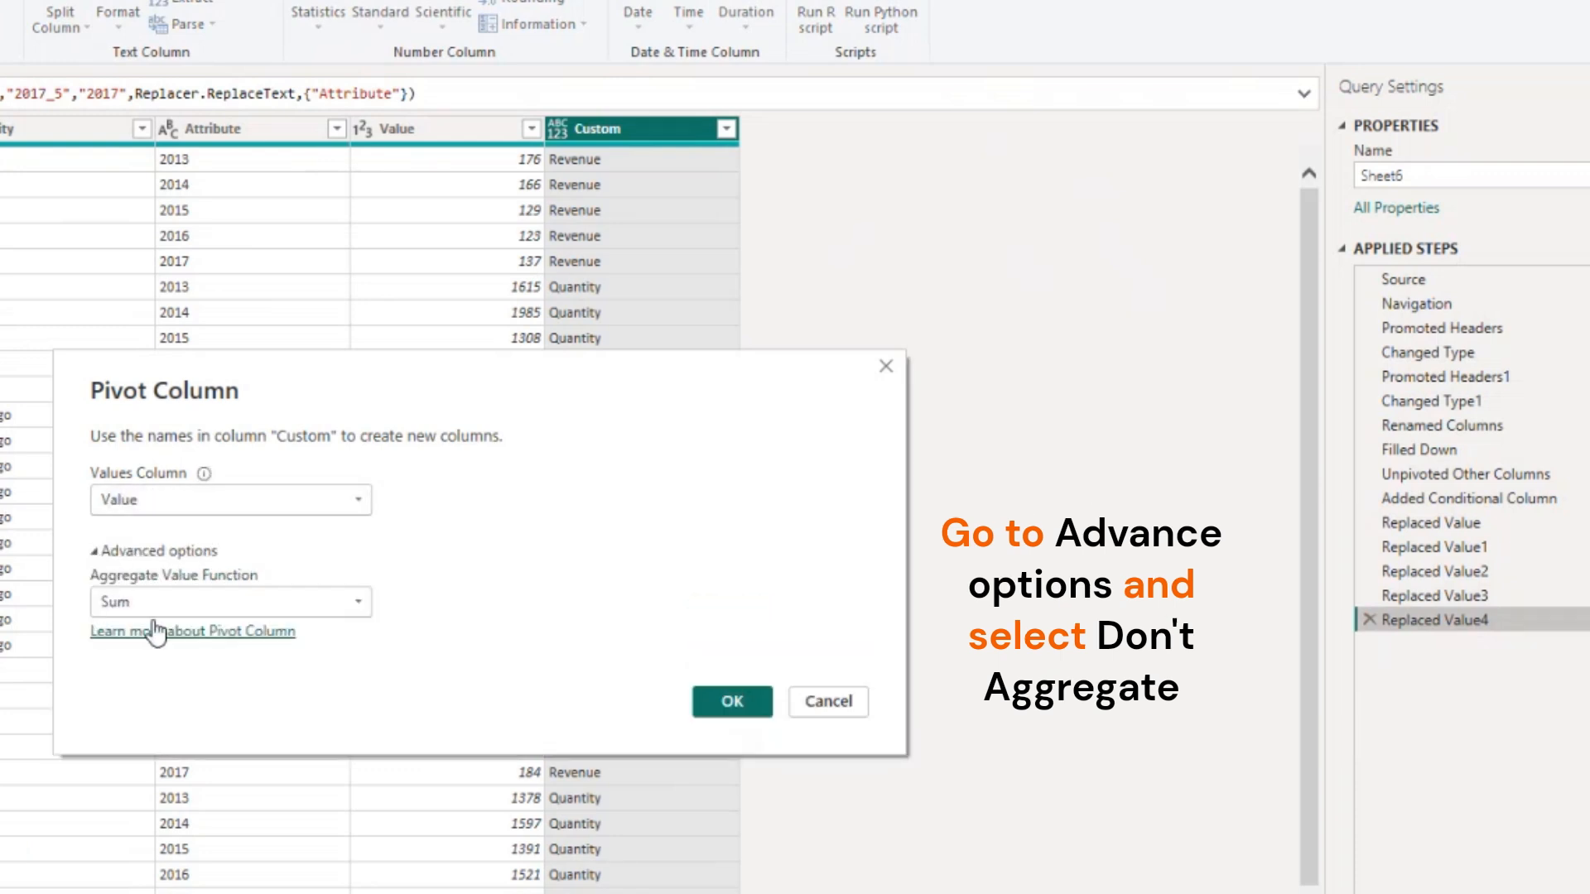
left_click(356, 602)
left_click(189, 801)
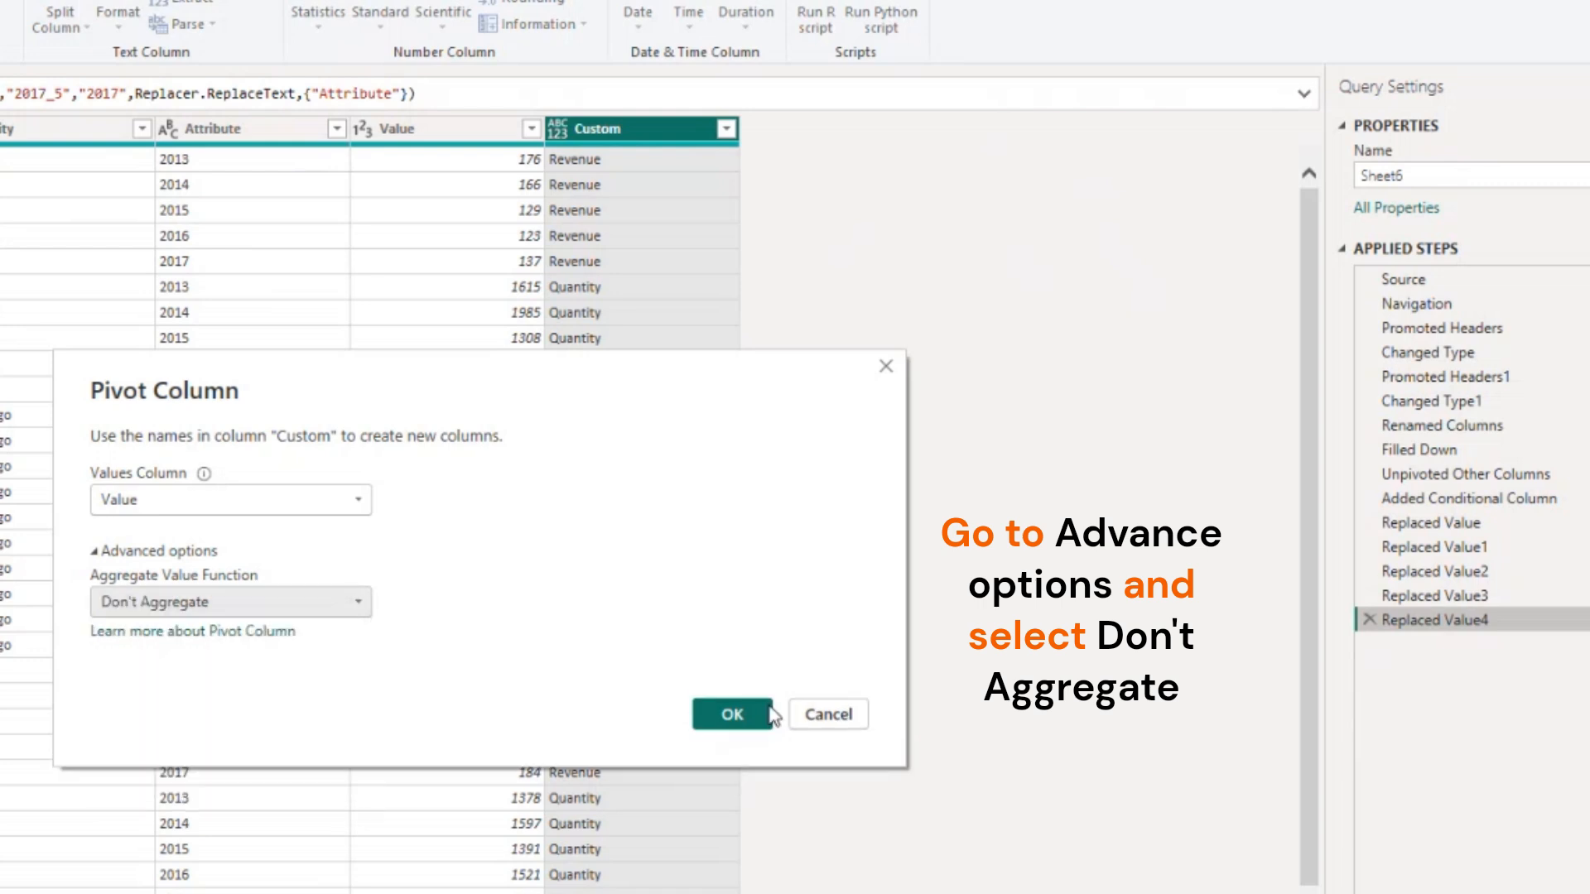
left_click(718, 706)
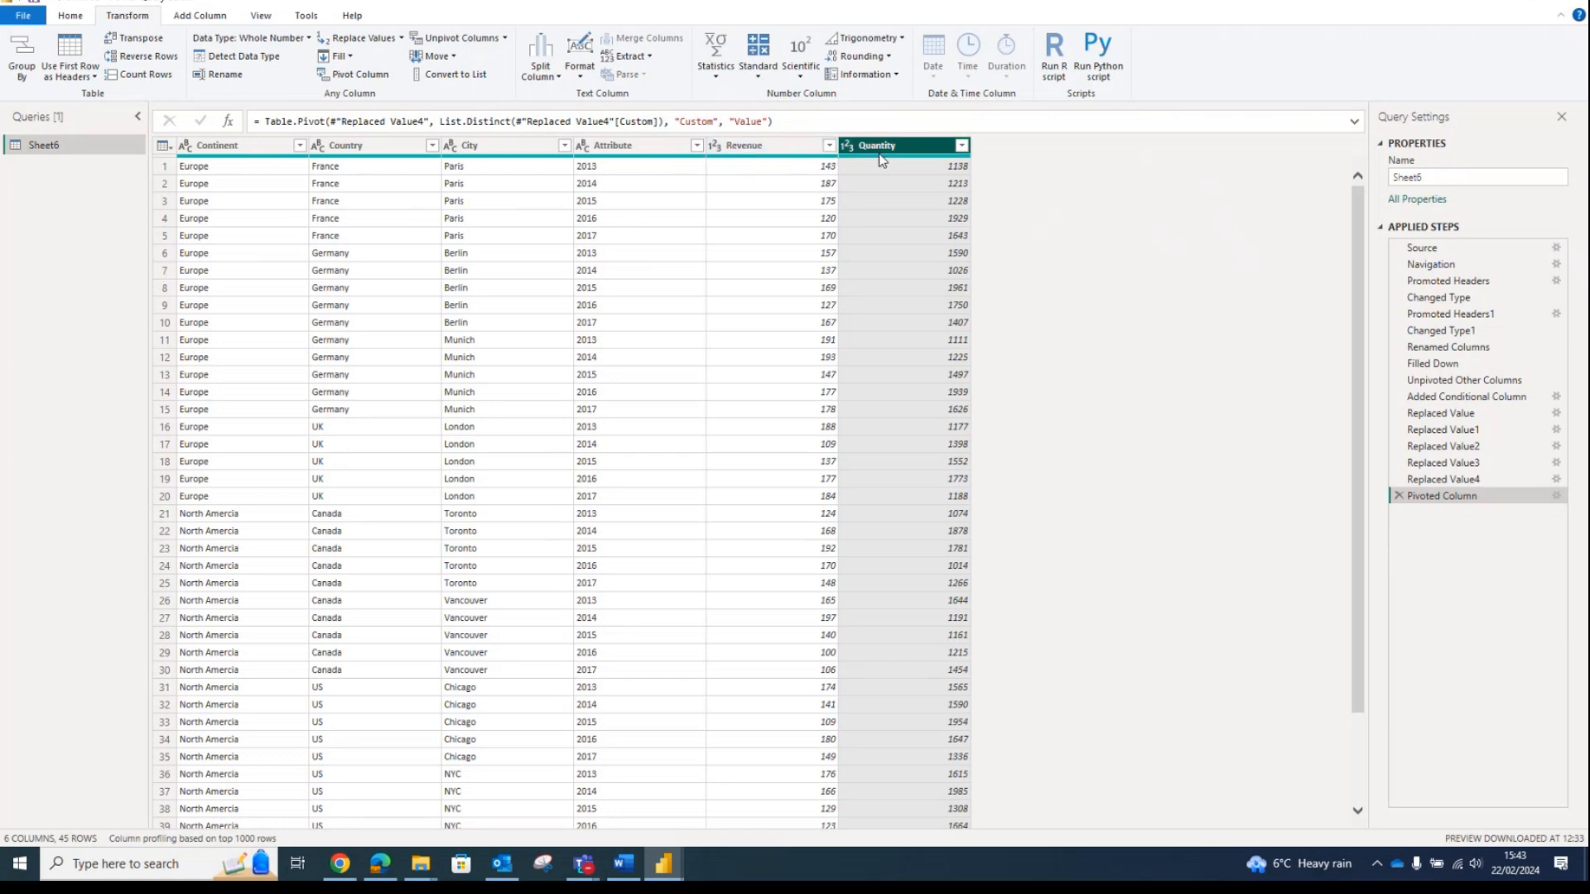
Rename the Attribute column to Year
left_click(614, 146)
double_click(616, 147)
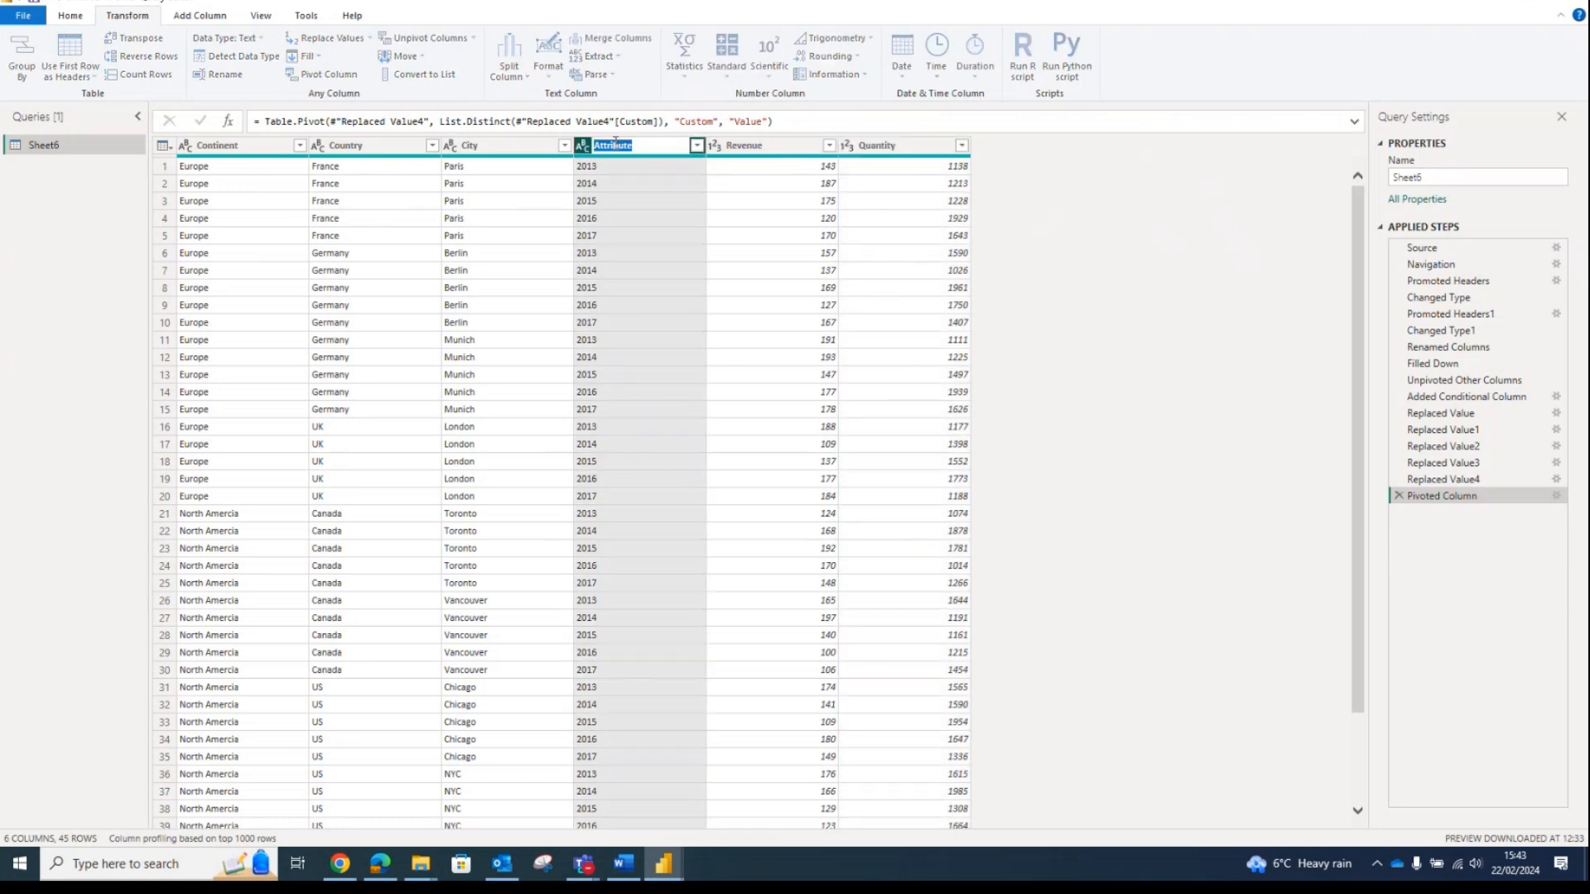
type("Year")
key("Return")
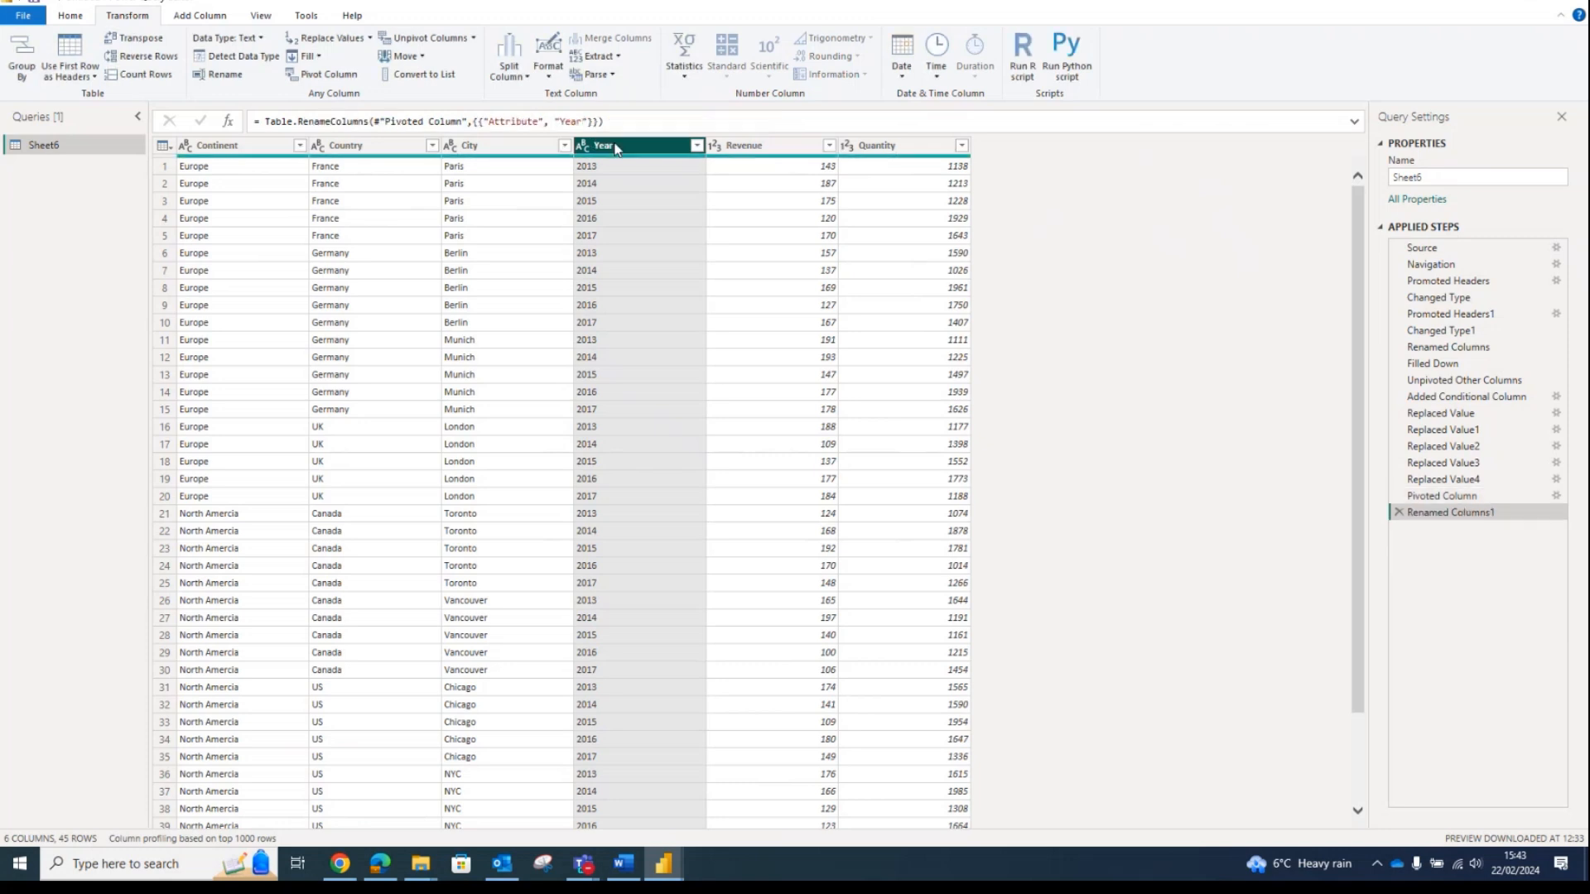